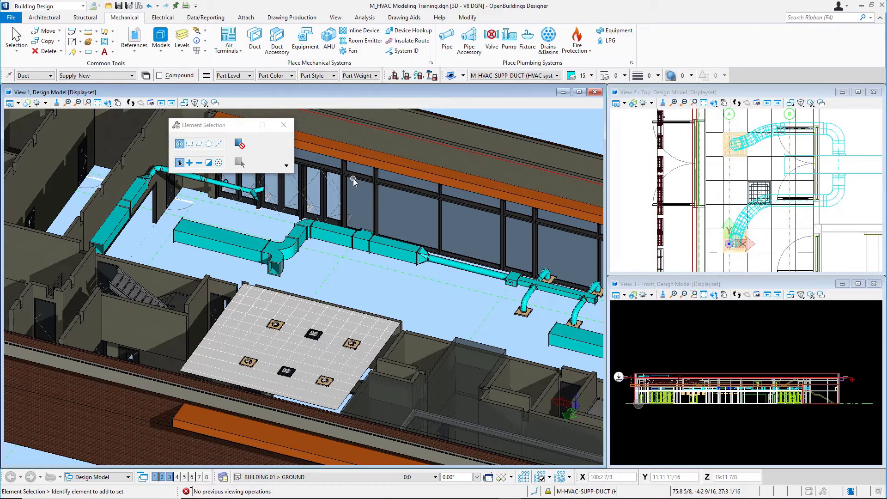
Apply the Modeling: Mechanical display style to View 1, framed on the round supply duct and its wye branch
scroll(264, 196, up, 3)
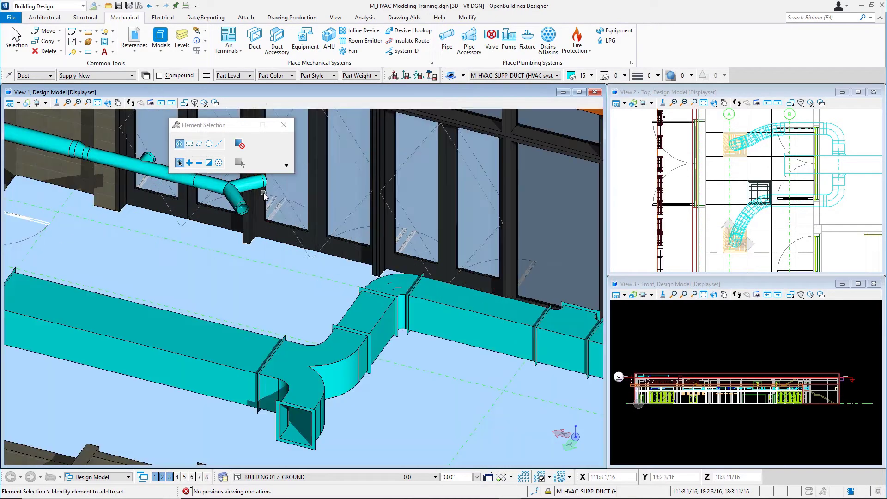
scroll(264, 212, up, 4)
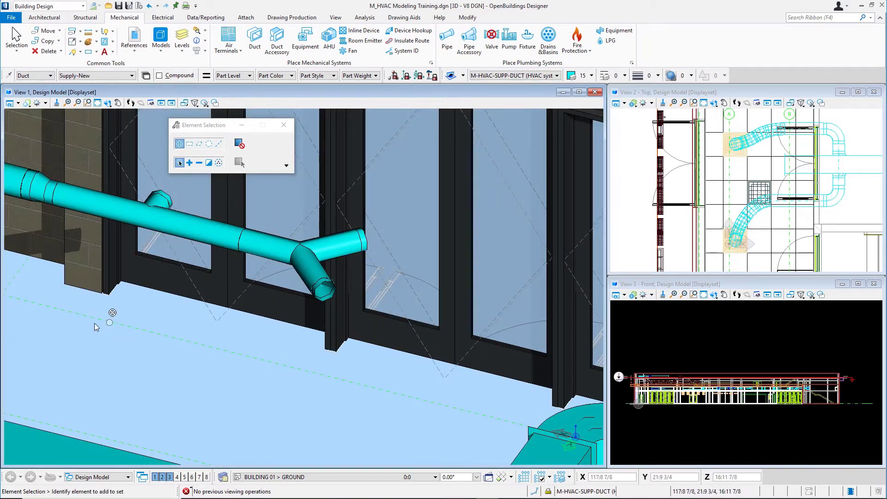
click(27, 103)
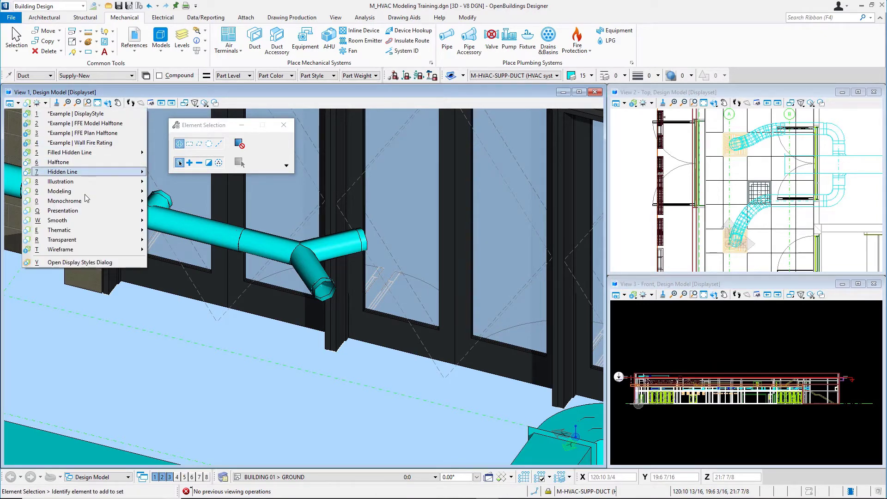
mouse_move(87, 193)
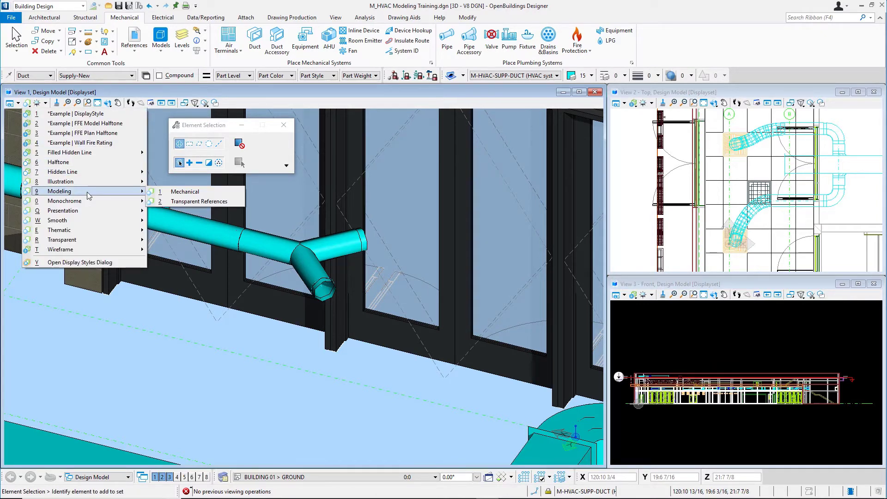
click(184, 192)
click(321, 325)
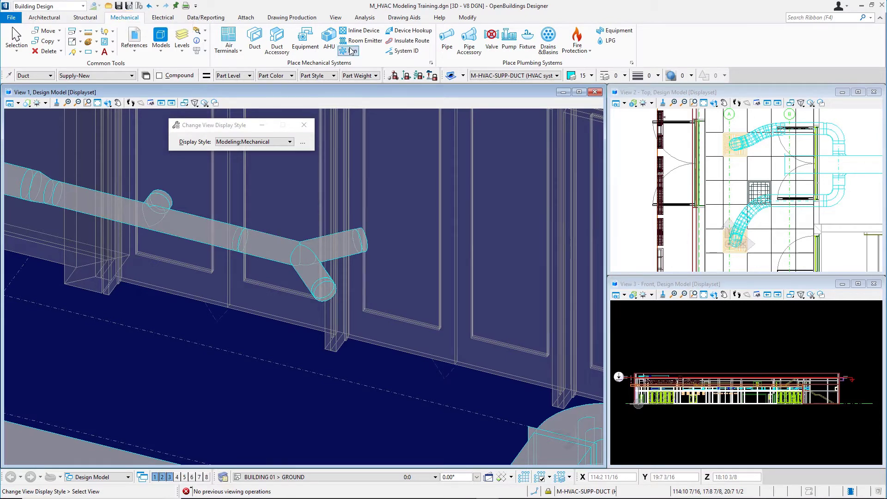
Start placing a duct accessory, search the catalog for "Bend" and choose the Round-Segmented Bend fitting
click(286, 56)
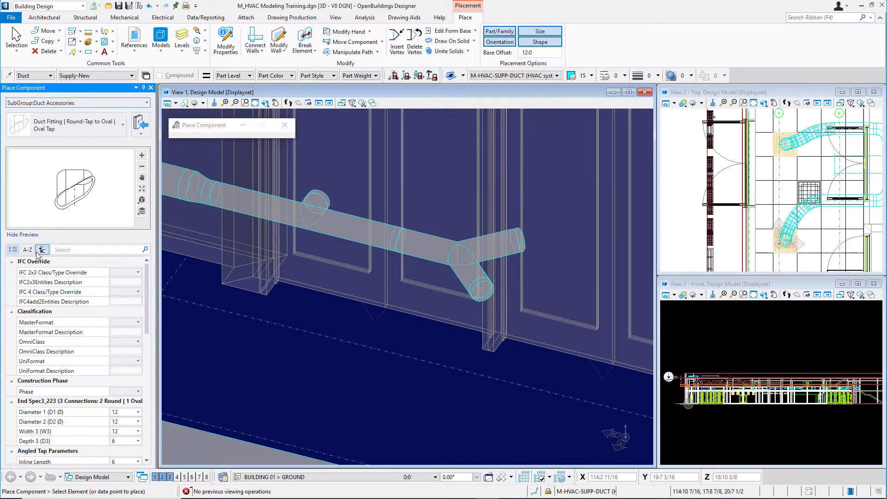
click(66, 121)
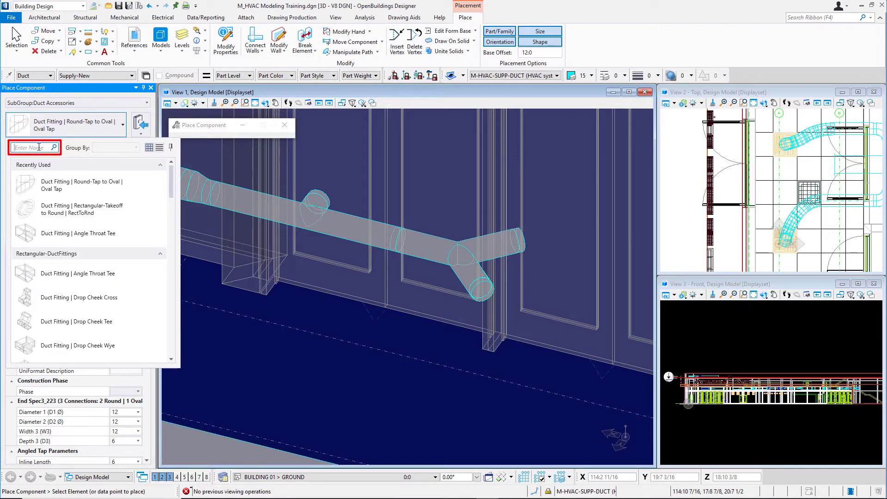
text(Ben)
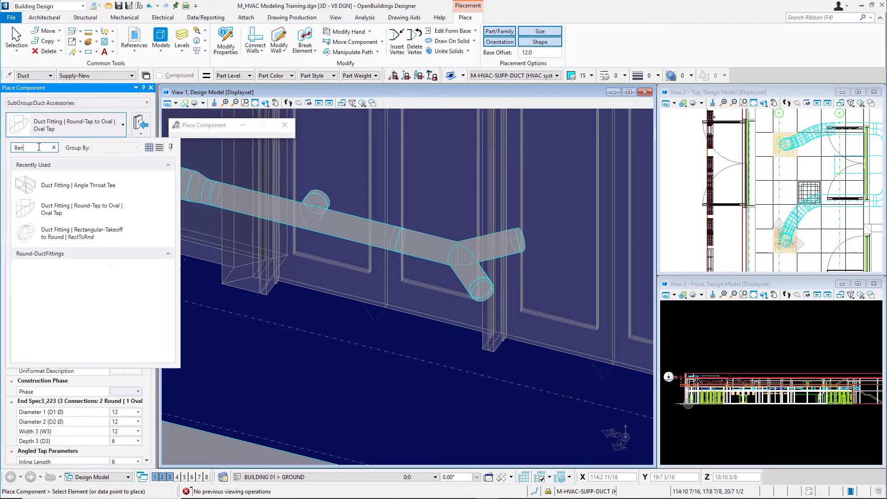
text(d)
click(120, 253)
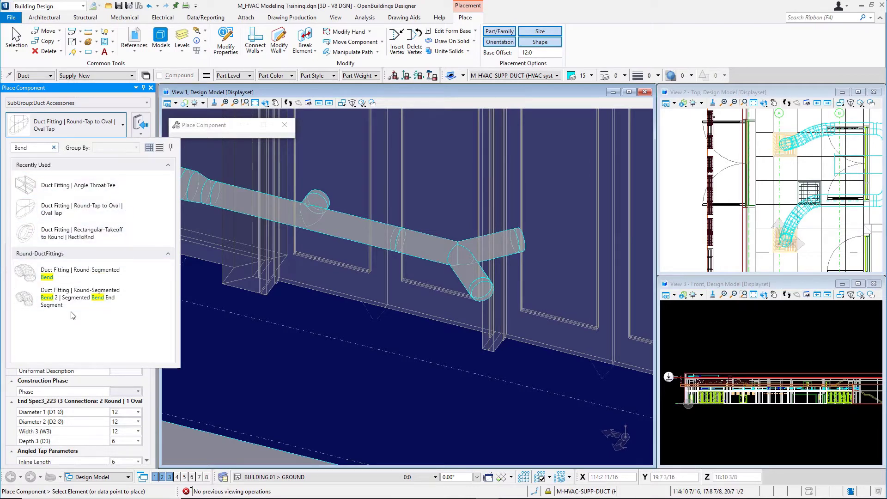
click(65, 273)
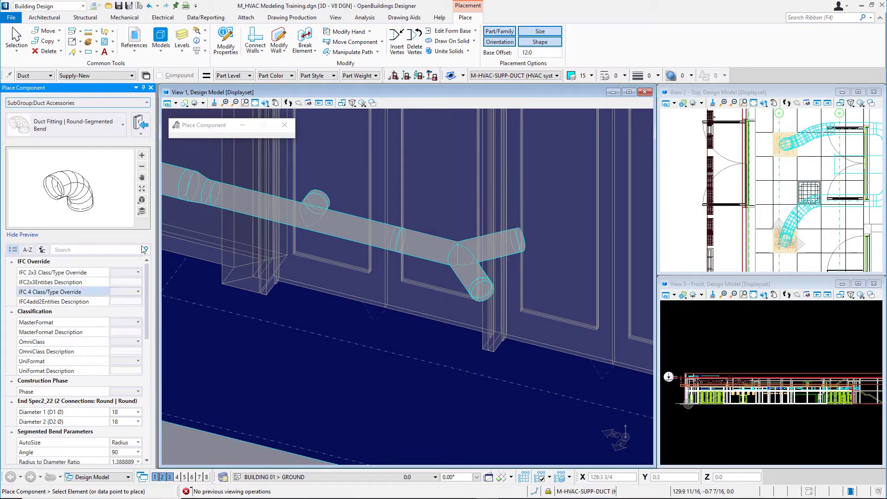
Turn off the ACS Plane lock and the ACS Plane Snap lock
click(410, 77)
click(410, 80)
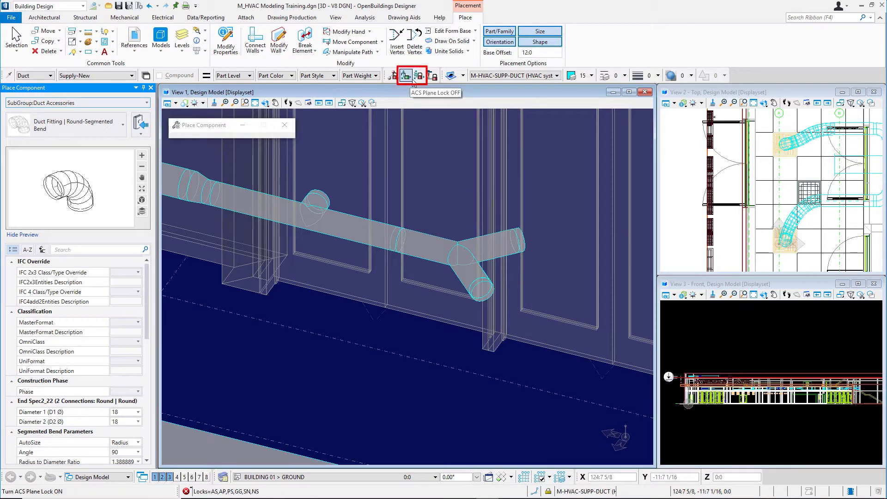
click(417, 78)
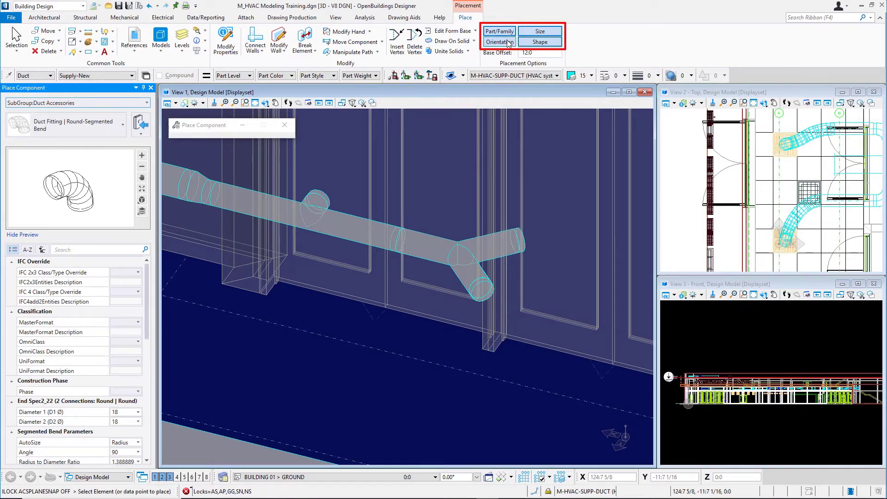
Set the base offset for the component placement to 0
click(530, 54)
text(0)
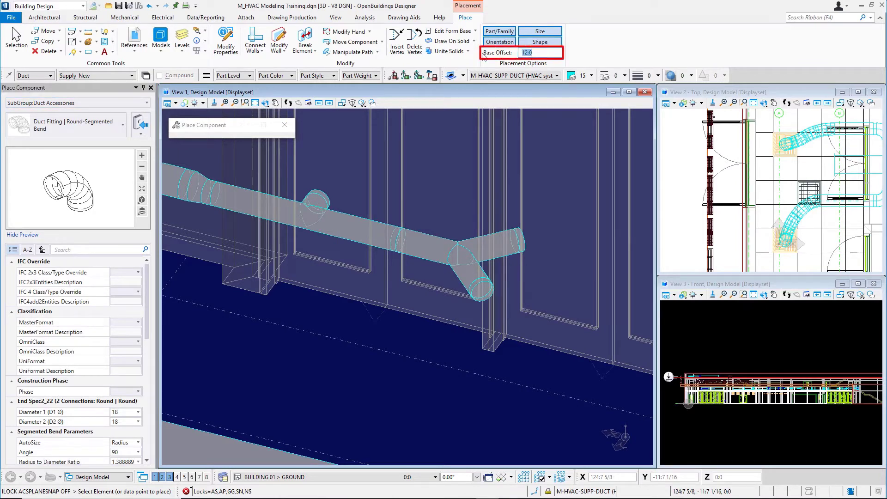
key(Return)
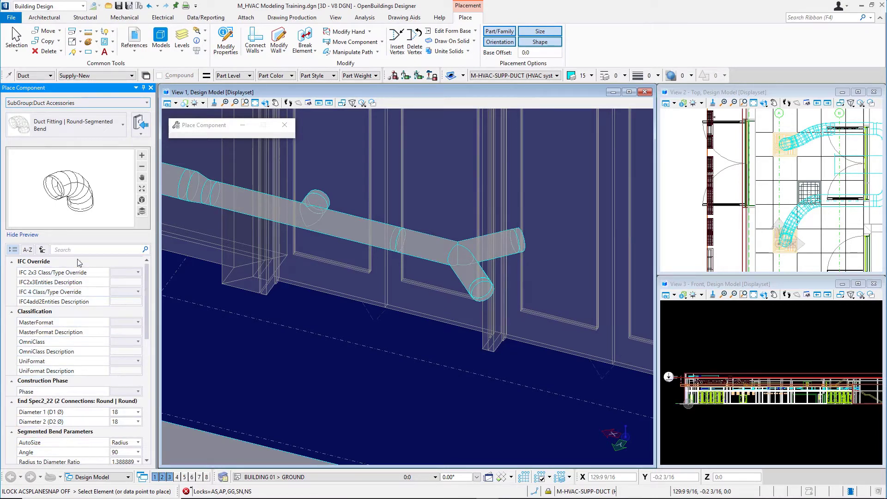
Set the segmented bend's construction phase to New Construction and widen the property value column
scroll(95, 406, down, 1)
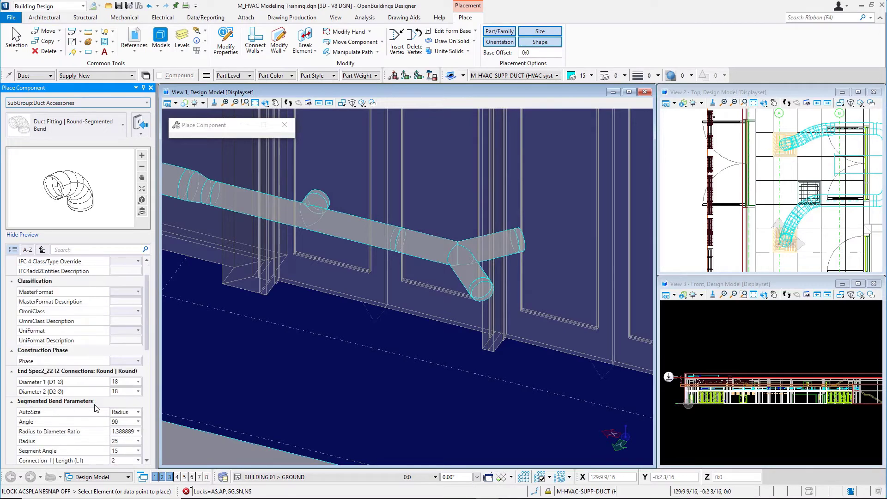
scroll(96, 408, down, 1)
scroll(96, 407, down, 1)
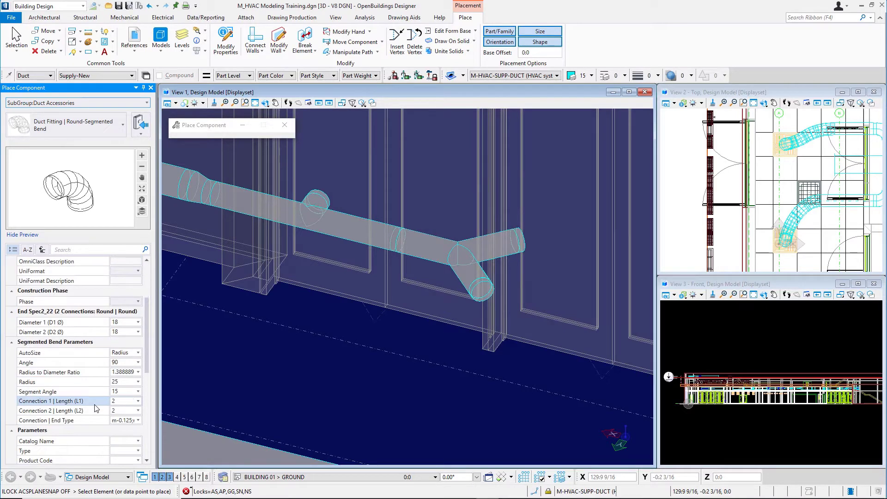
click(108, 302)
drag(108, 302, 97, 303)
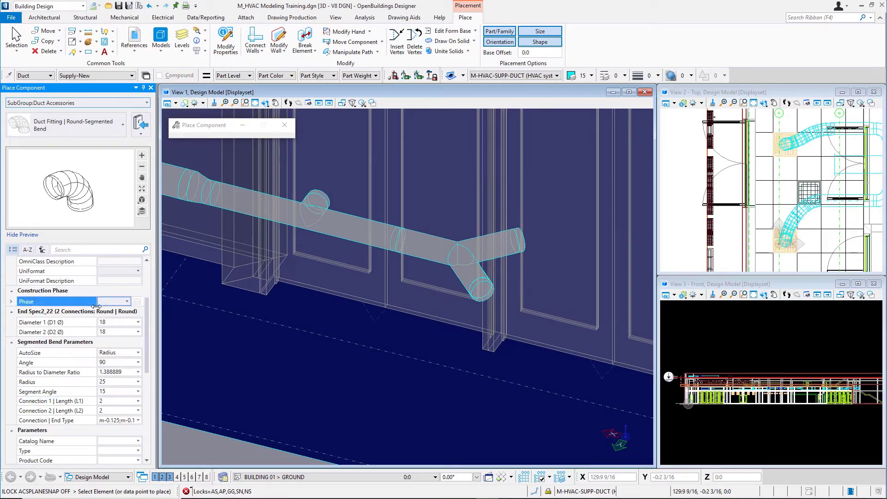
click(125, 301)
click(121, 322)
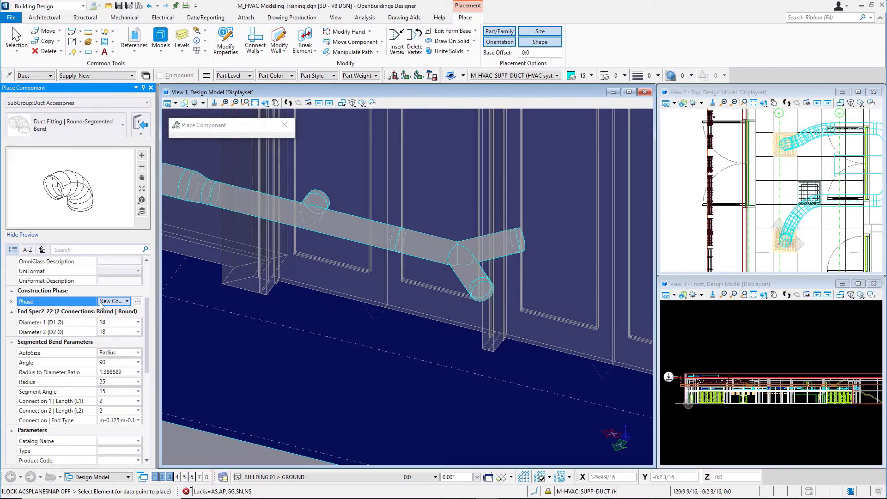
drag(96, 301, 95, 301)
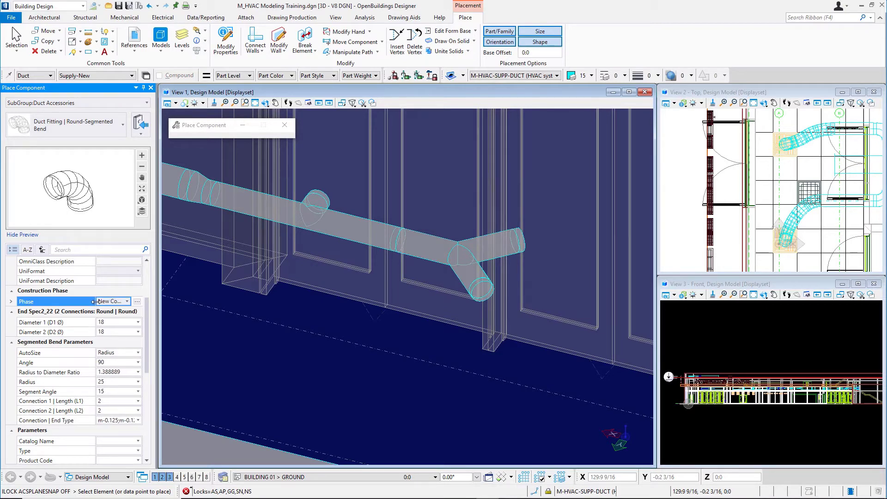
Turn off the Shape placement option and resize the property columns so the segmented bend parameters can be read
click(547, 43)
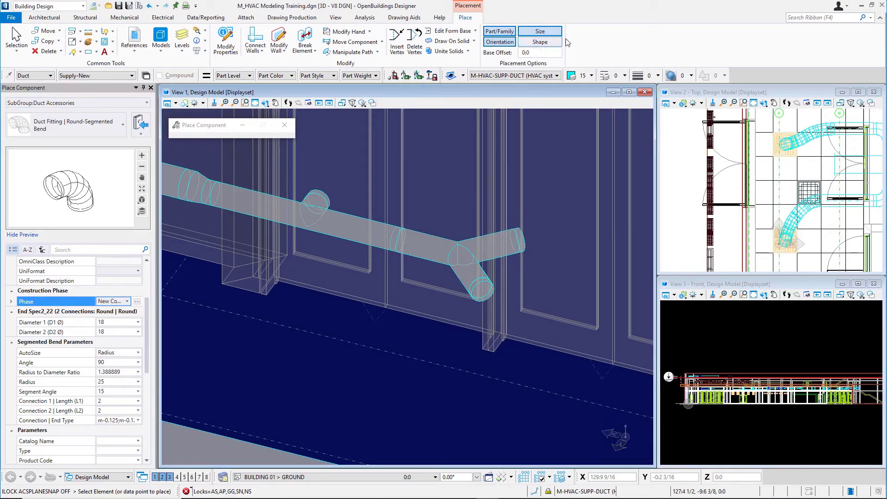
click(105, 382)
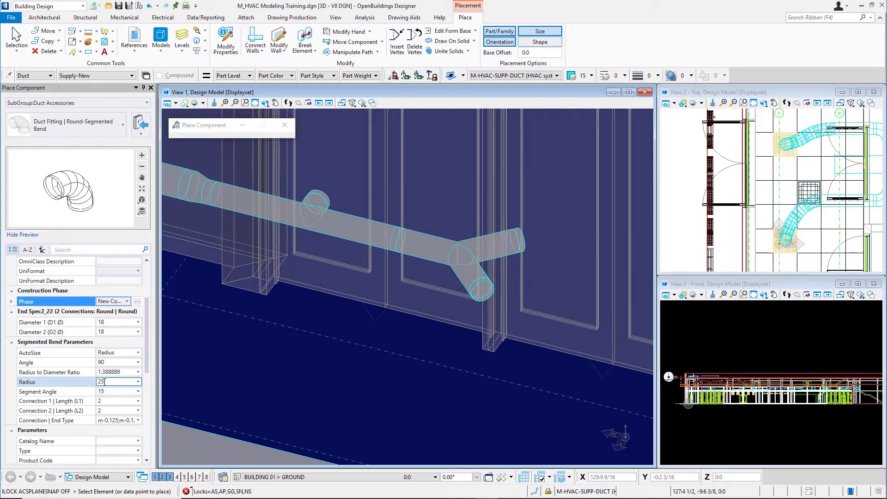
key(Return)
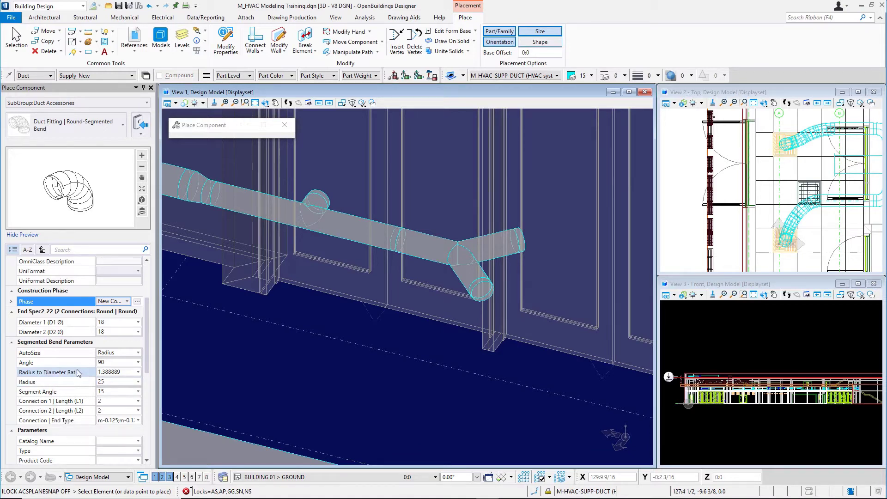
scroll(54, 348, down, 1)
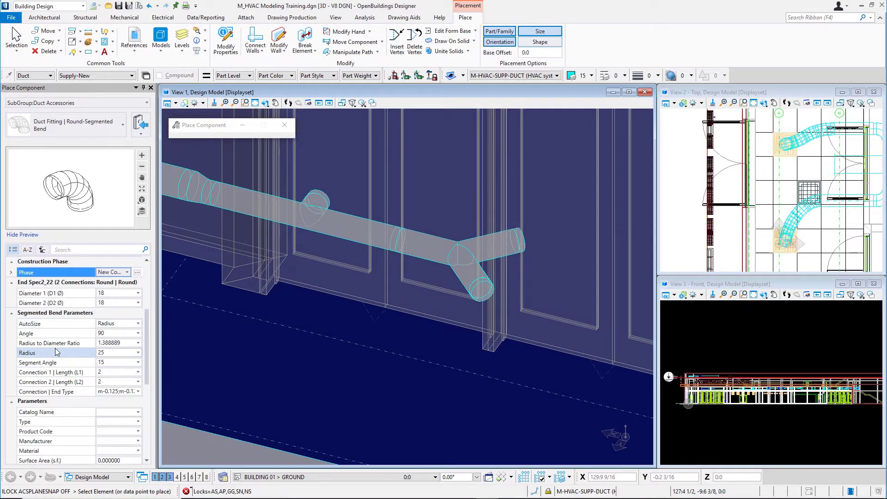
click(95, 323)
drag(94, 323, 76, 324)
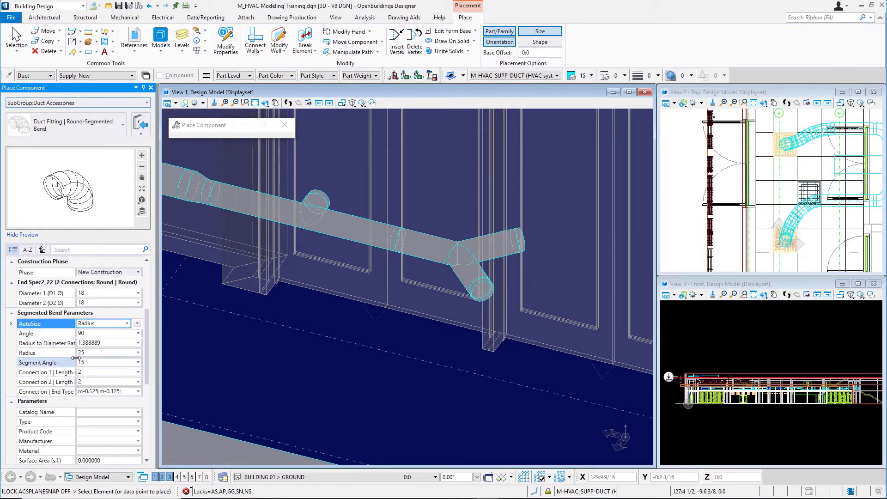
drag(76, 358, 82, 360)
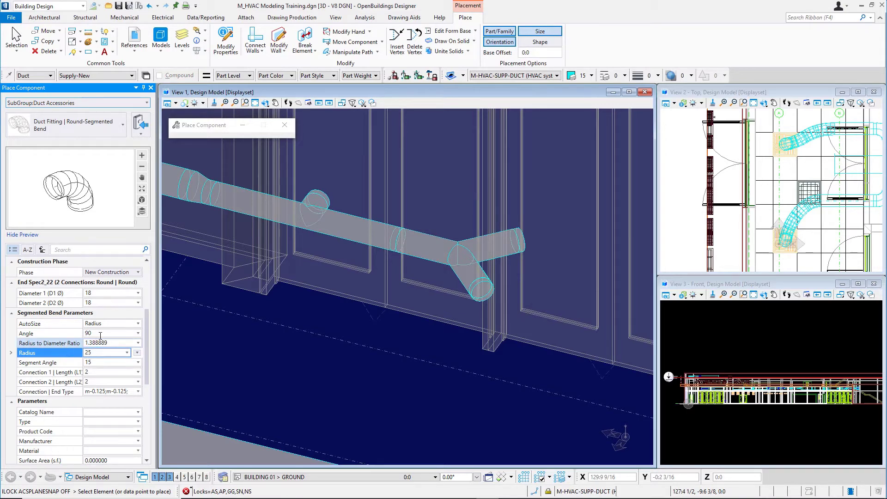
Open the help page for the AutoSize property, examine the Elbow Properties descriptions and return to the design
click(138, 325)
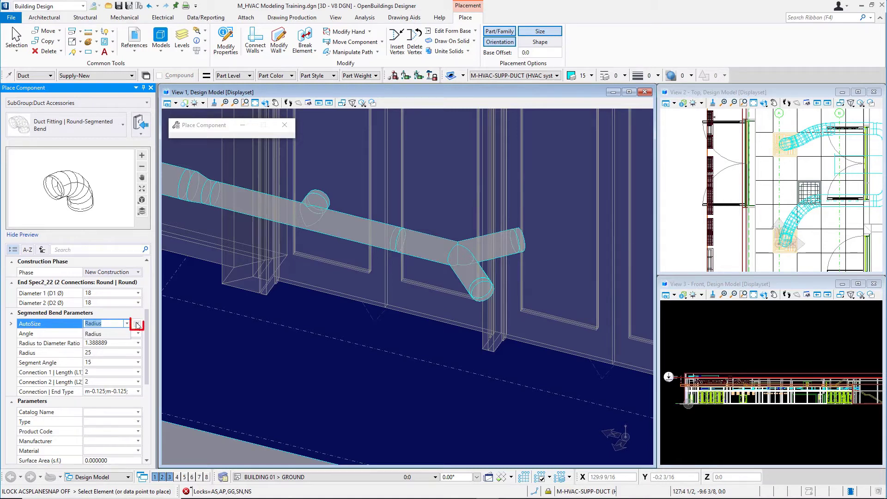
click(137, 324)
click(137, 324)
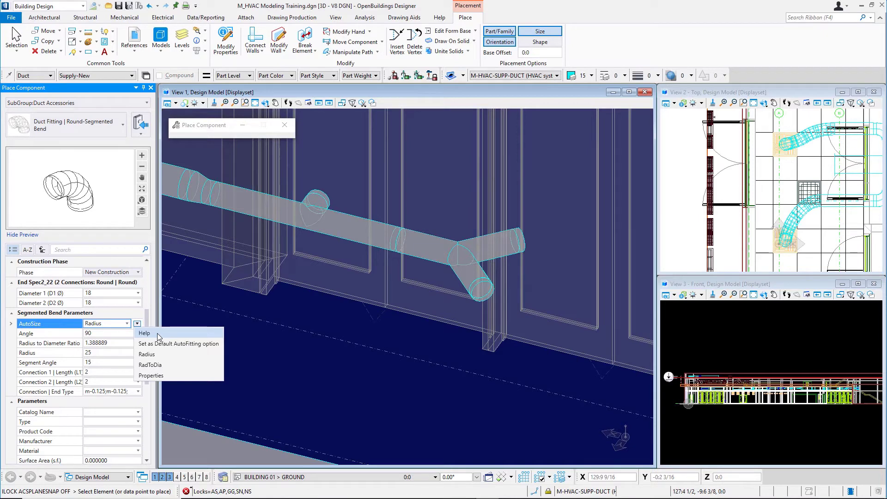
key(F1)
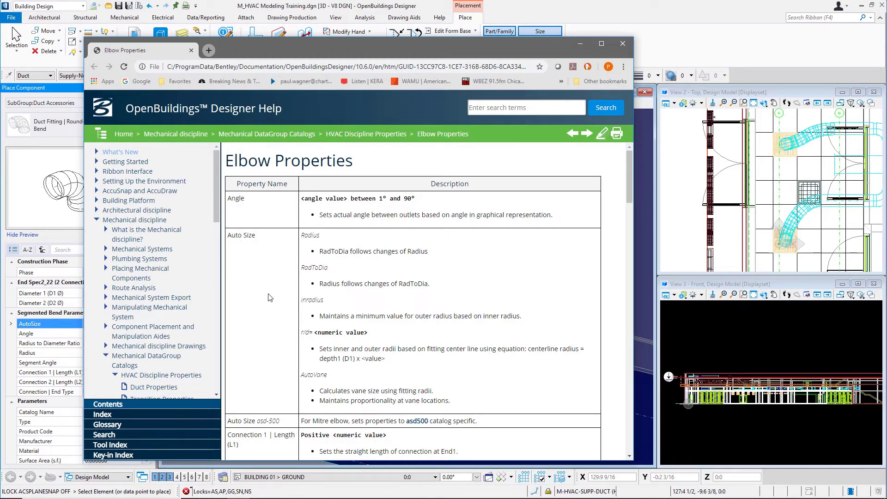
scroll(271, 297, down, 5)
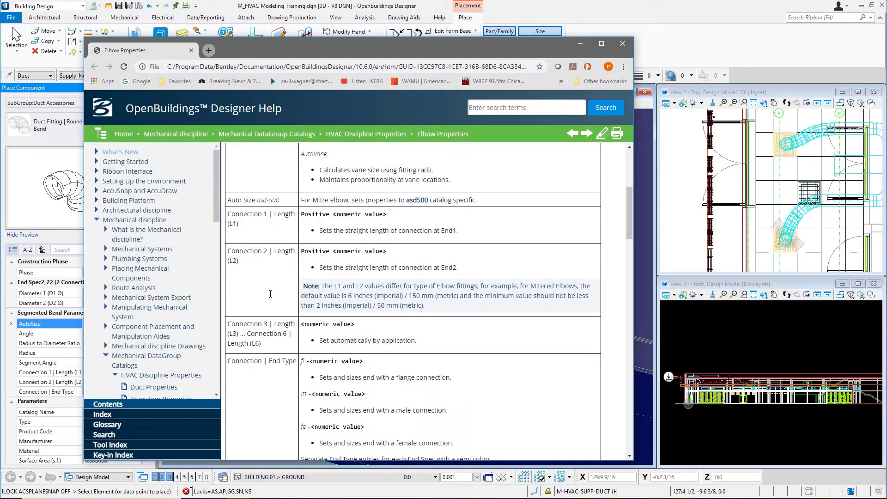
scroll(271, 295, down, 3)
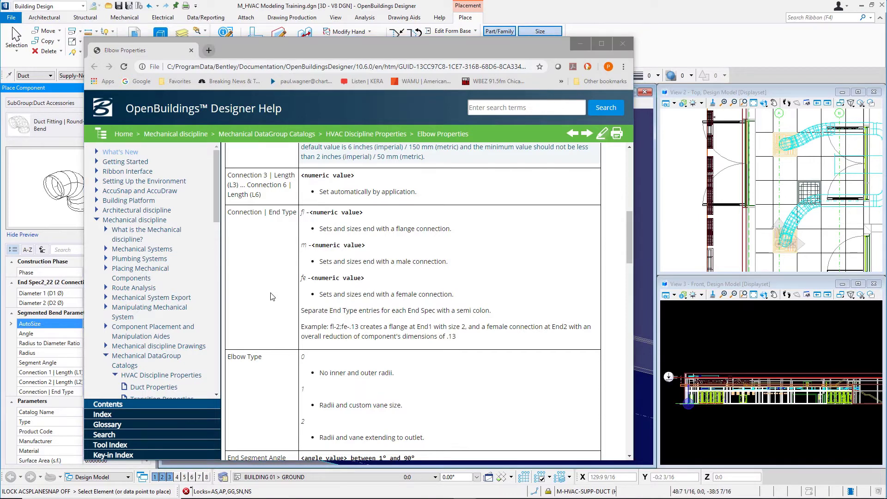
click(351, 9)
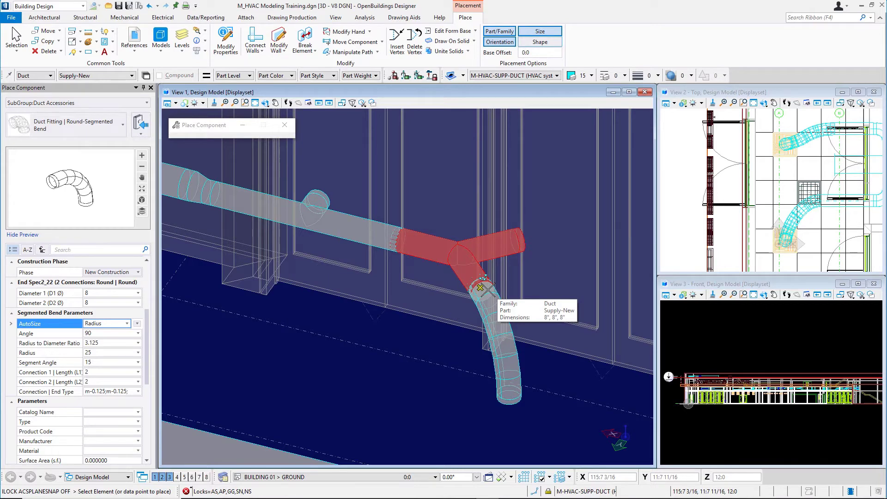
Keep the segmented bend's AutoSize on Radius and set its radius to 20
click(137, 324)
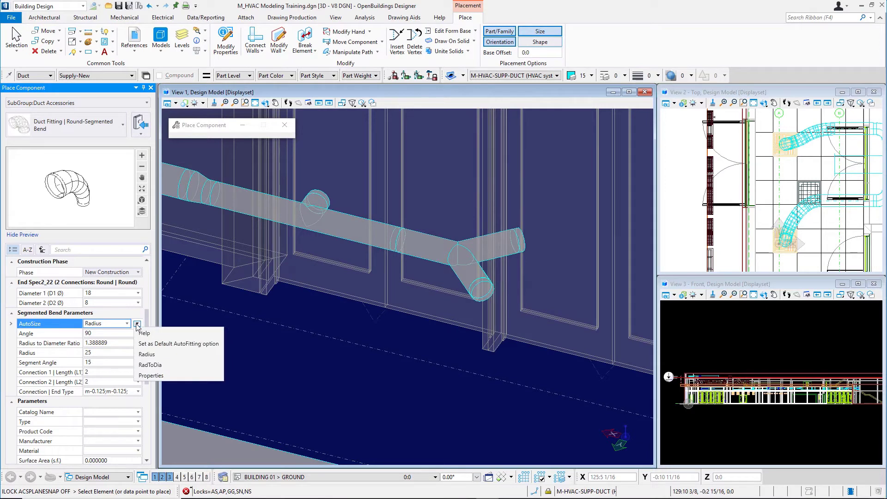
click(162, 355)
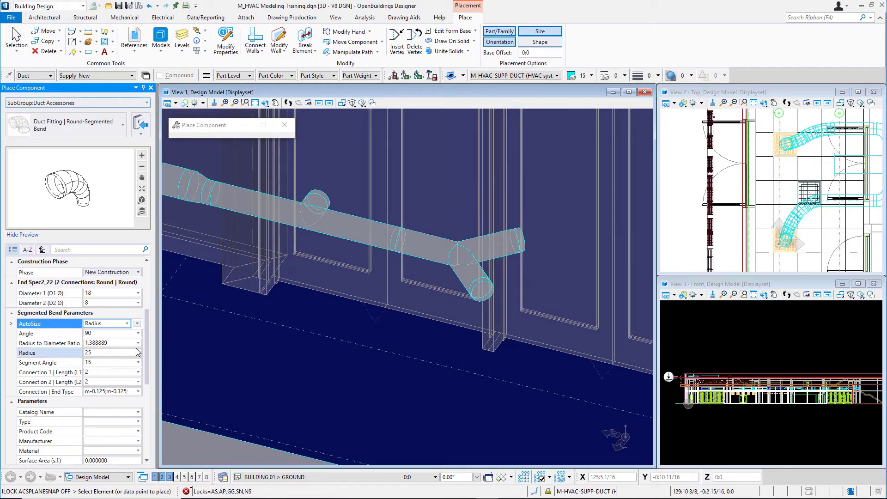
click(91, 333)
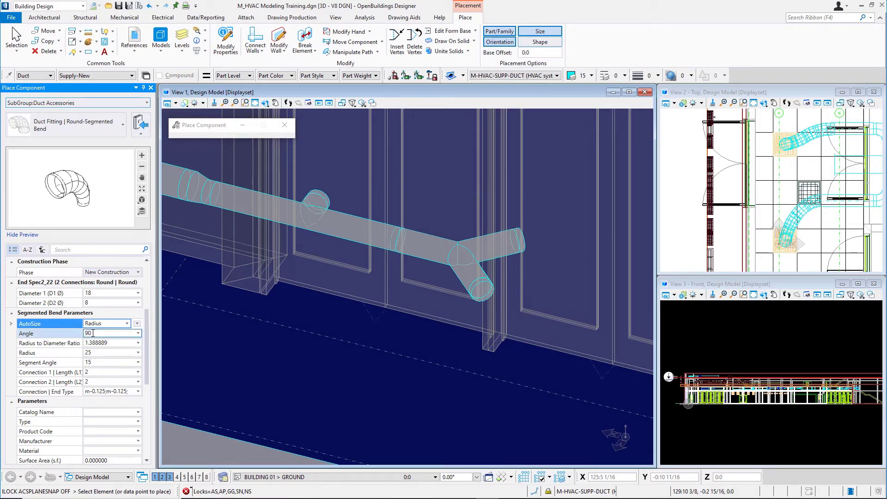
double_click(98, 351)
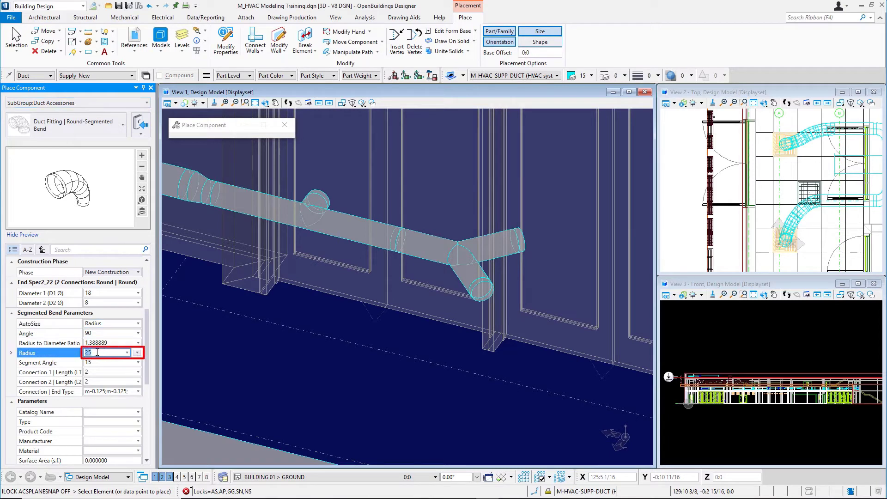
text(20)
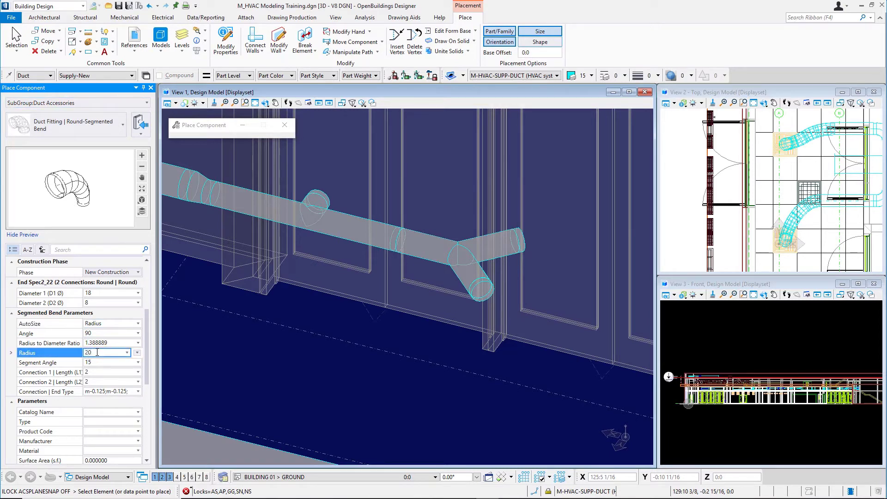
key(Return)
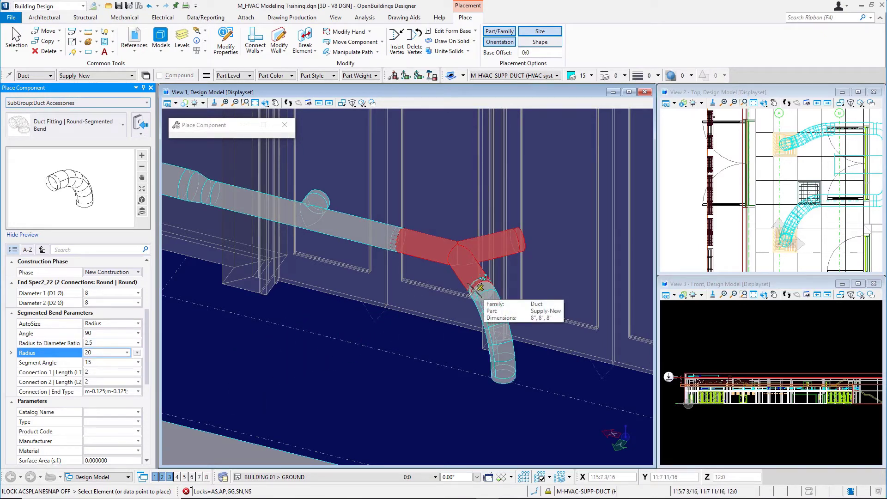
Rotate the segmented bend so it curves horizontally, place it on the open end of the wye branch and end the placement
click(475, 290)
key(F11)
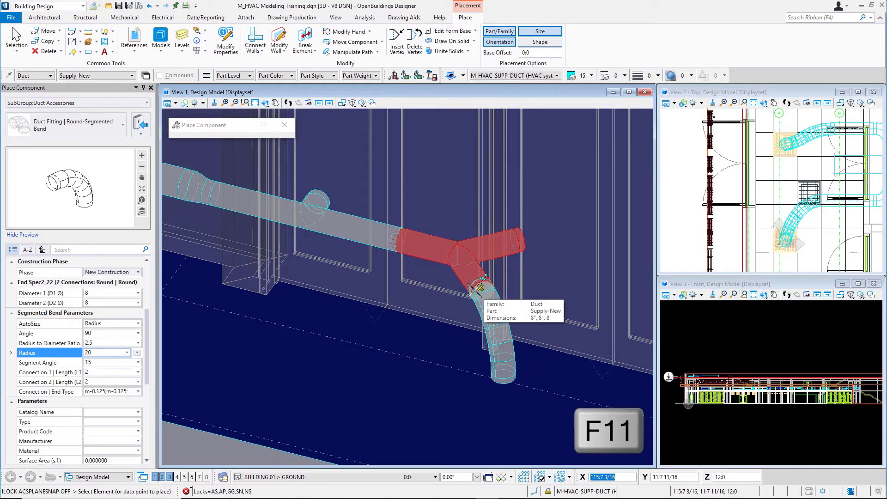
key(Right)
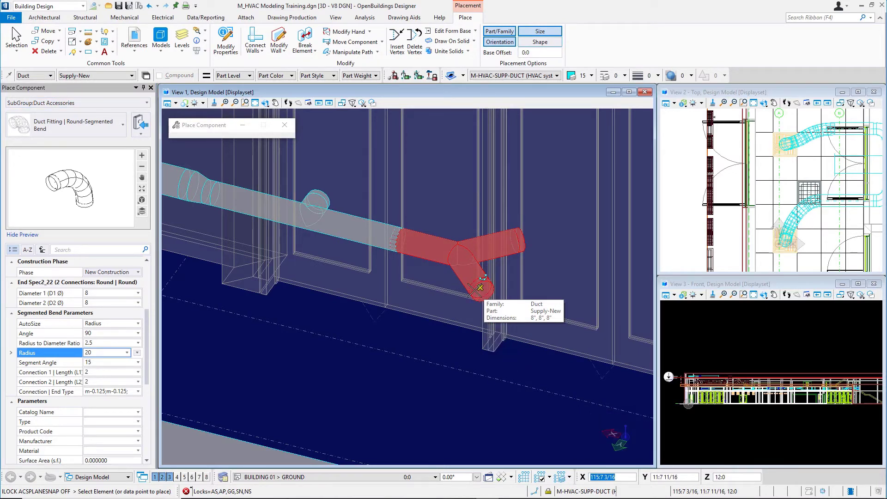
key(Up)
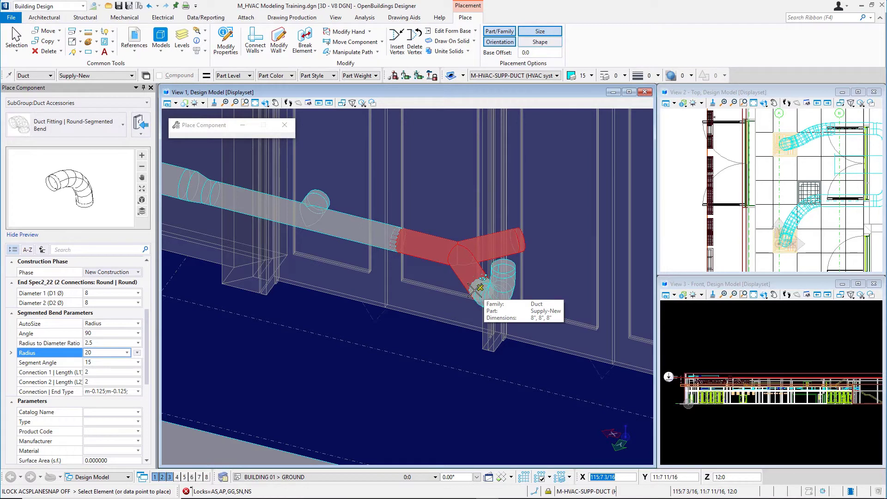
key(r)
key(t)
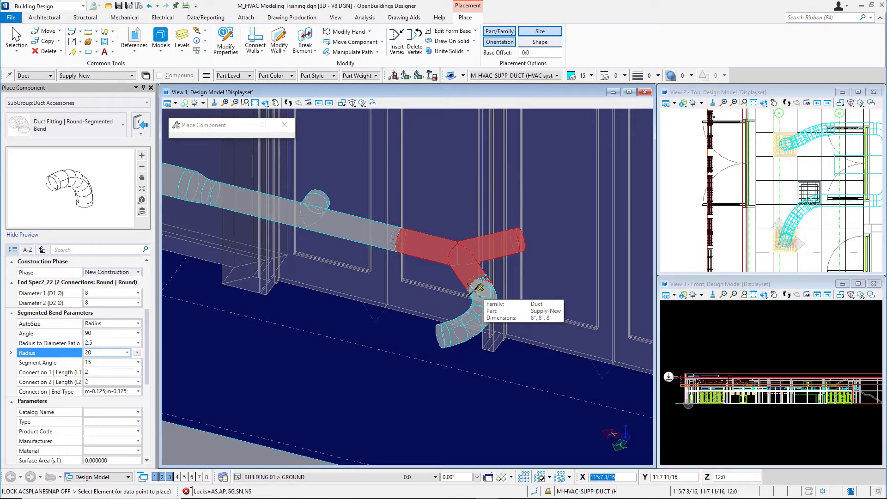
click(479, 287)
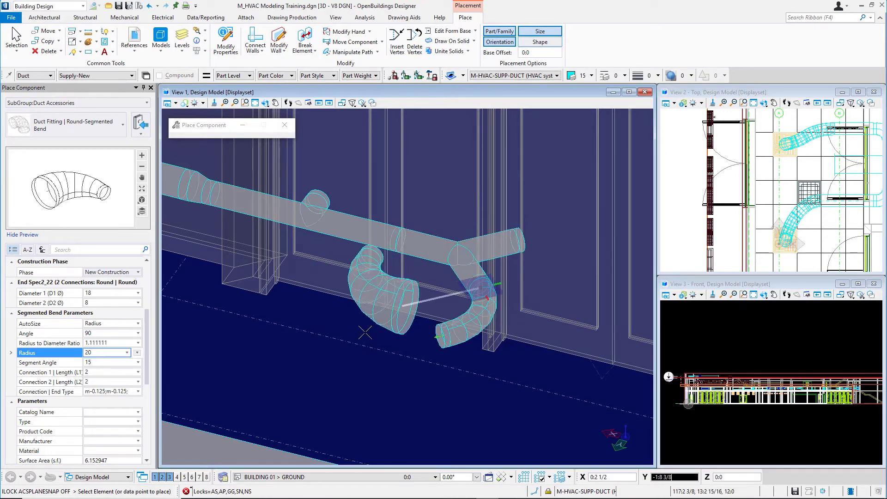
right_click(336, 381)
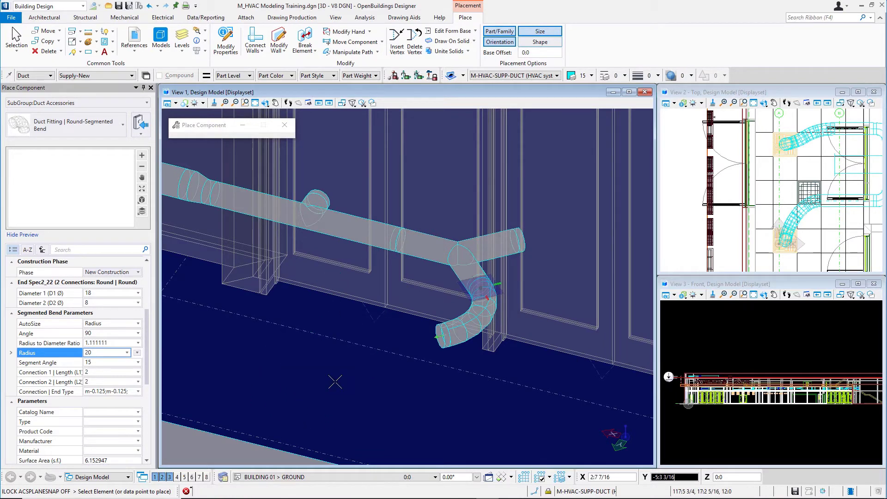
right_click(335, 382)
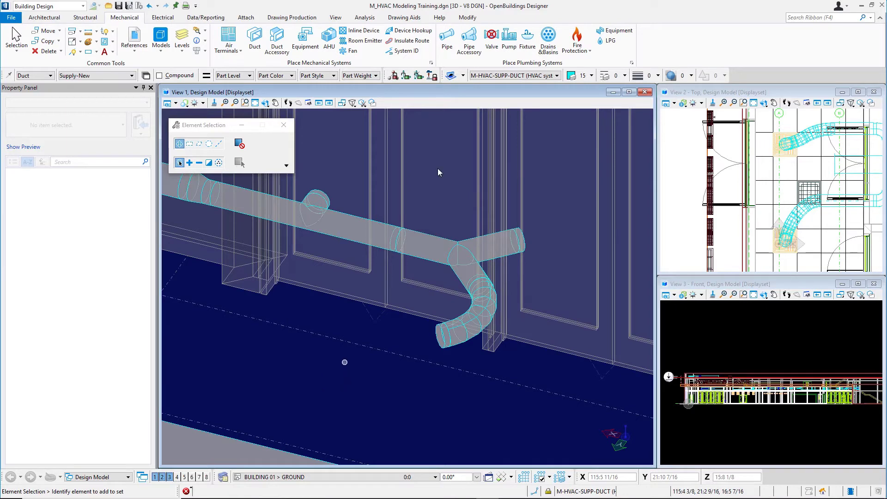
Start placing another Duct Fitting | Round-Segmented Bend and set its Diameter 2 to 18
click(276, 41)
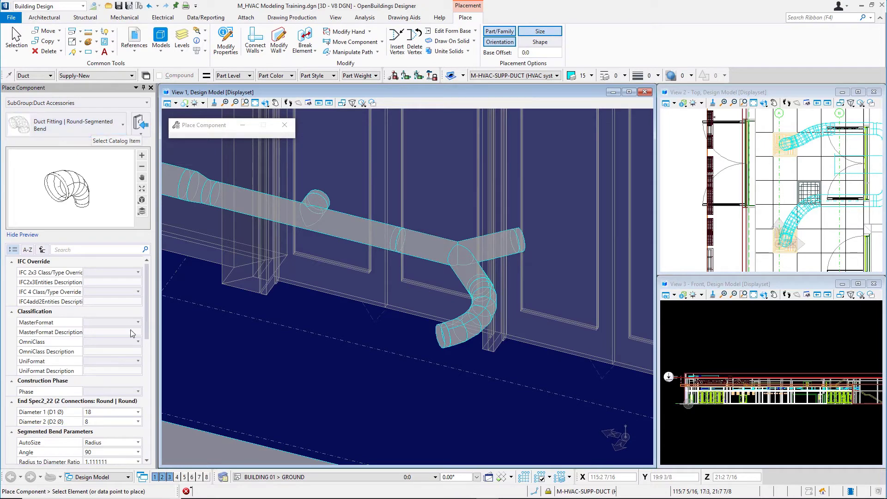
scroll(101, 360, down, 2)
click(101, 360)
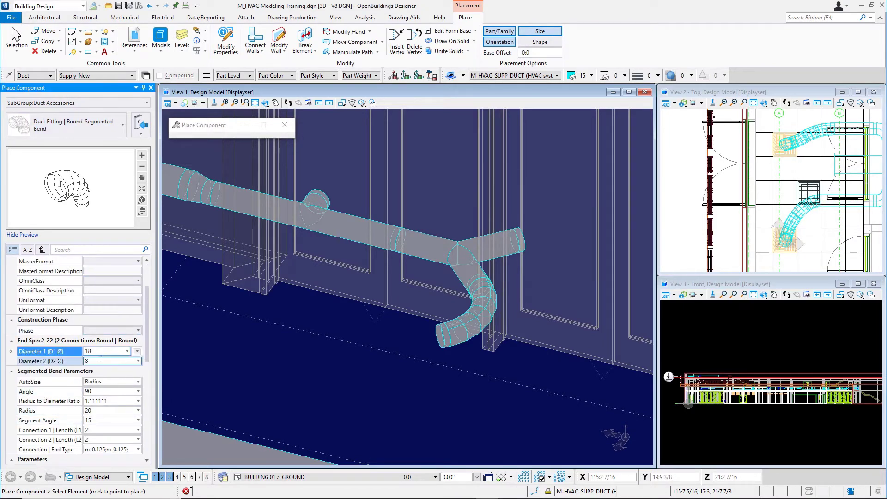
click(99, 361)
text(18)
key(Return)
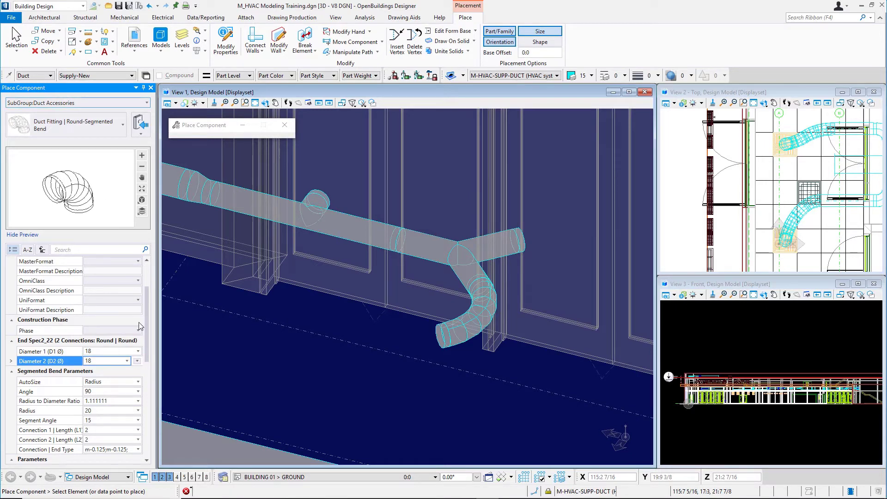
Change the segmented bend's AutoSize option to RadToDia and set its Radius to Diameter Ratio to 5
scroll(95, 374, down, 2)
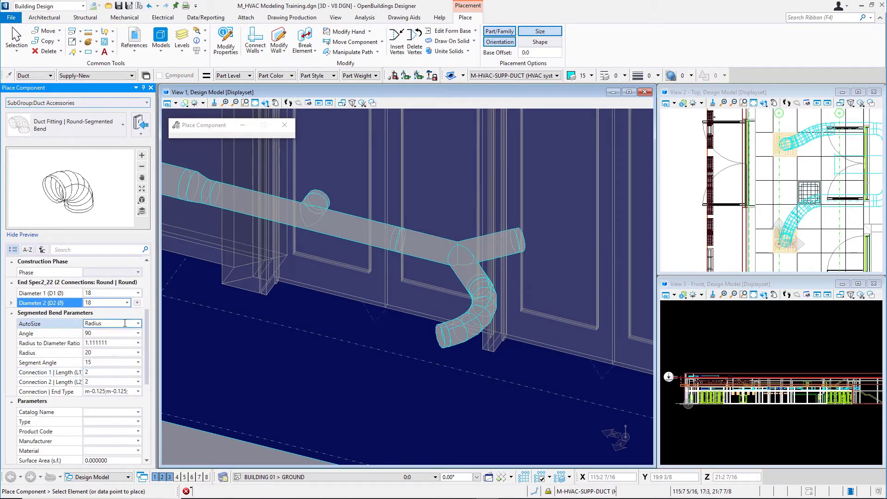
click(124, 323)
click(137, 323)
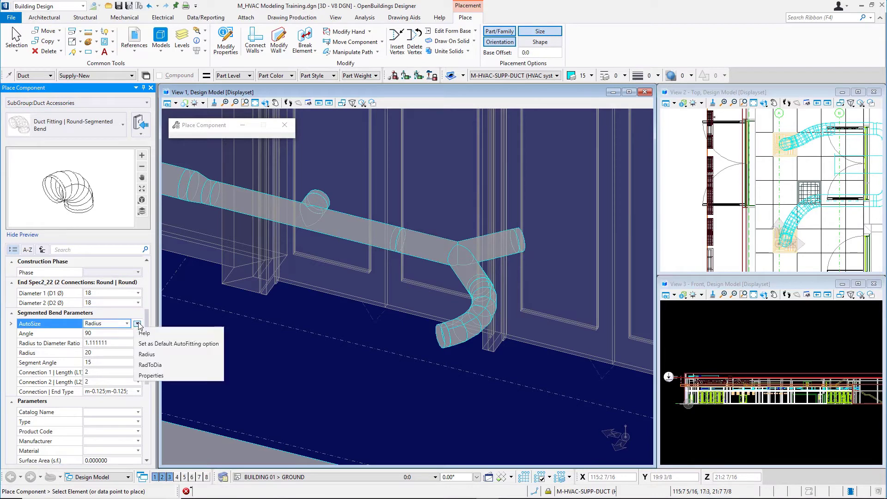
click(184, 365)
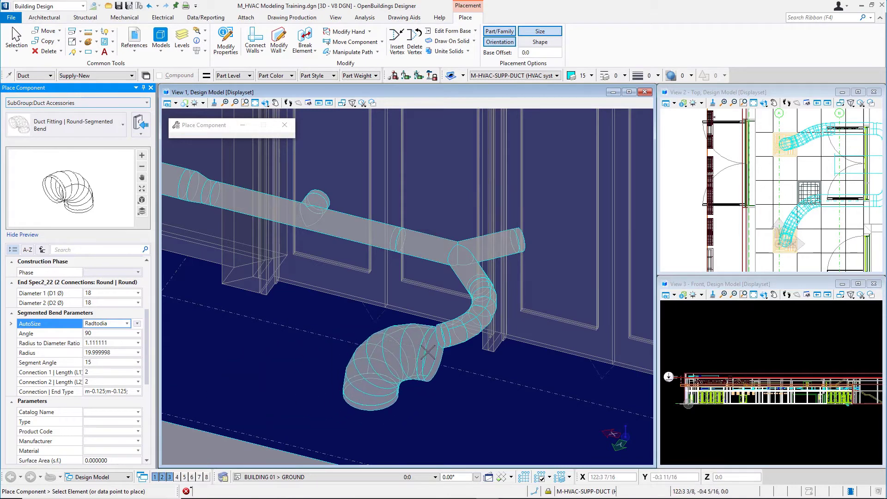
click(445, 333)
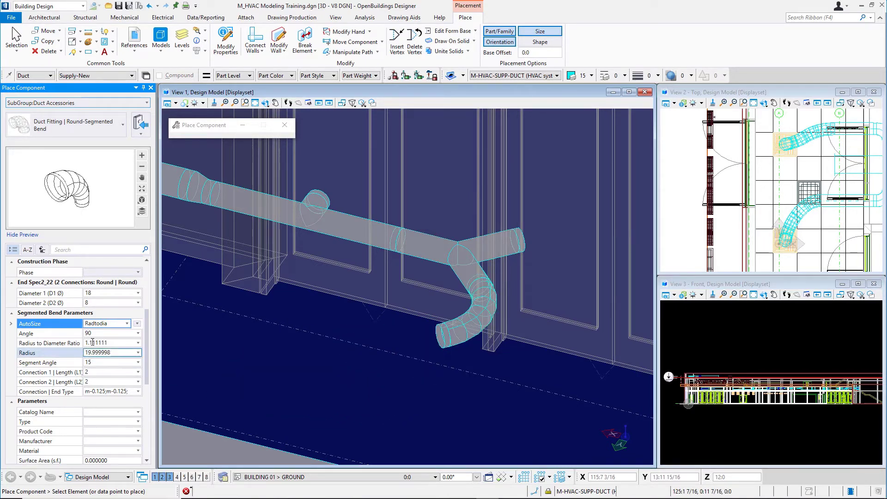
click(118, 344)
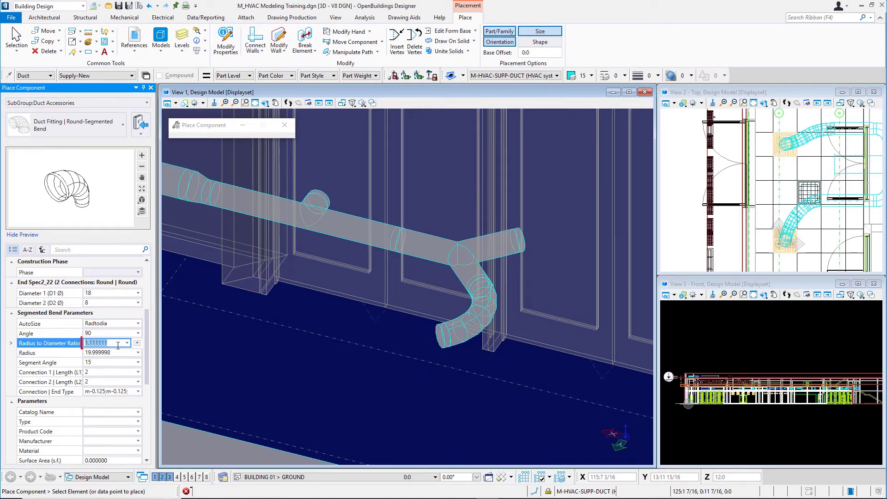
text(5)
key(Return)
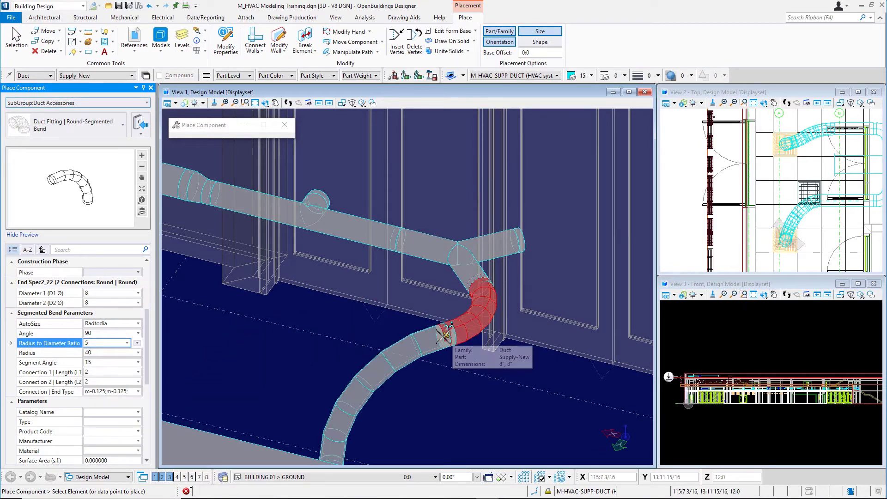
Rotate the new bend at the open end of the placed segmented bend so the two form an S-shaped run
click(440, 351)
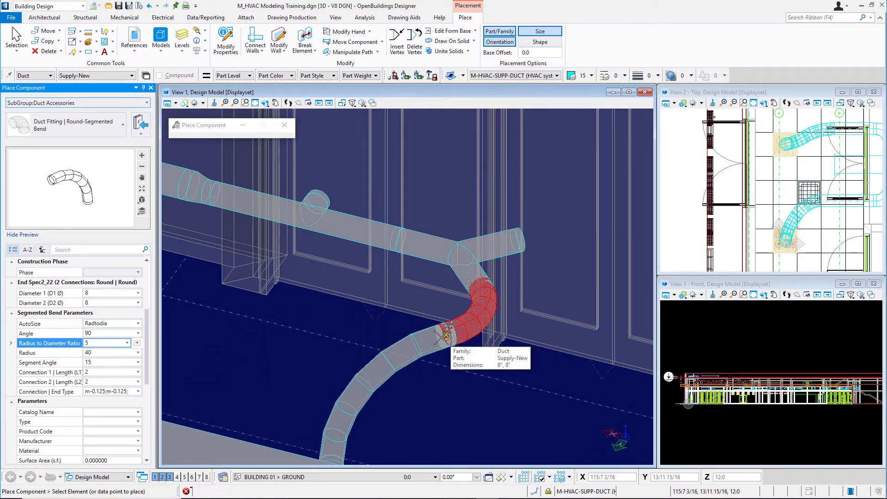
right_click(445, 336)
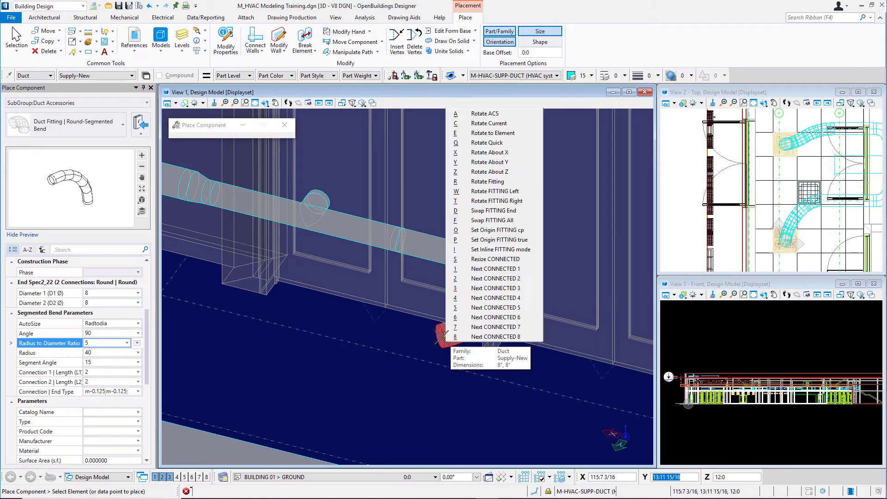
click(444, 335)
key(Right)
key(Right)
key(Right)
key(Right)
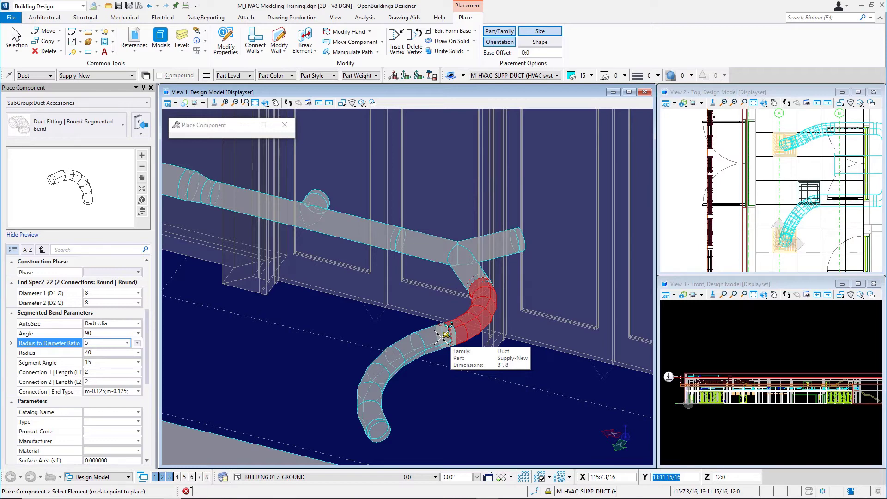
Place the rotated bend on the open end of the first segmented bend and end the placement
double_click(100, 352)
text(90)
key(Return)
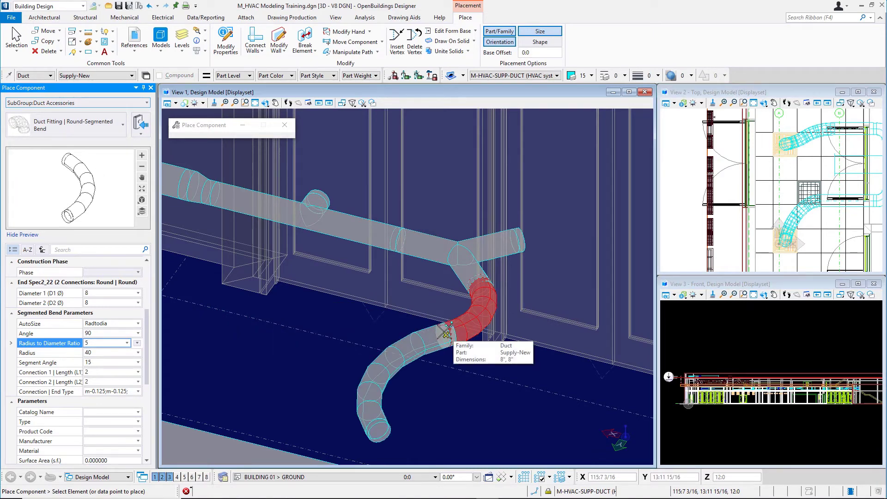
click(446, 332)
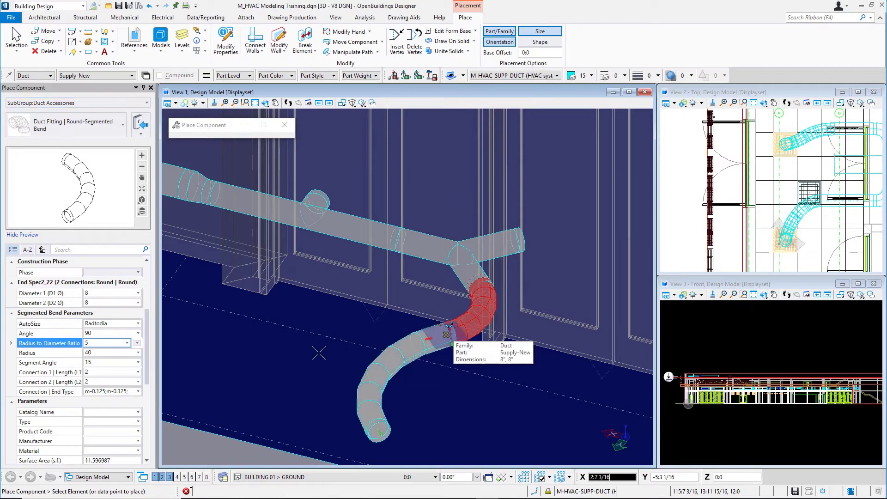
key(Escape)
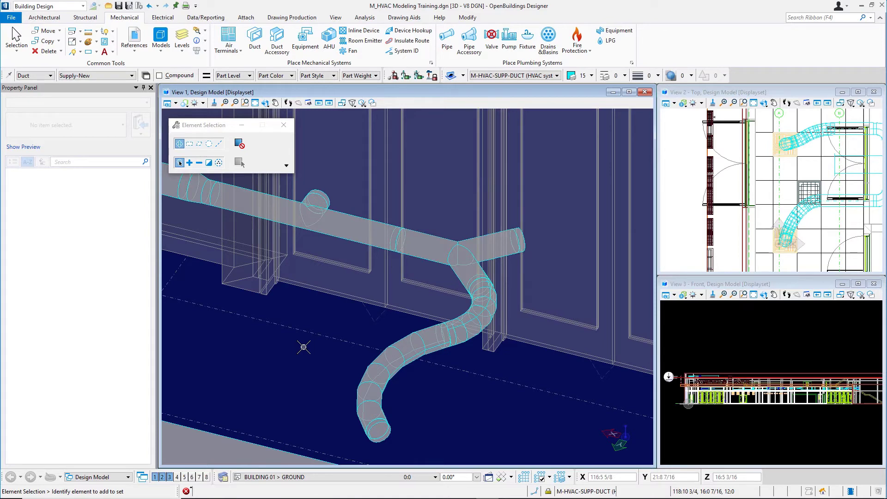
Start placing an air terminal and, filtering the catalog by "round", choose Diffuser | Square Ceiling-Round Conn. | Square Diffuser Top
click(236, 39)
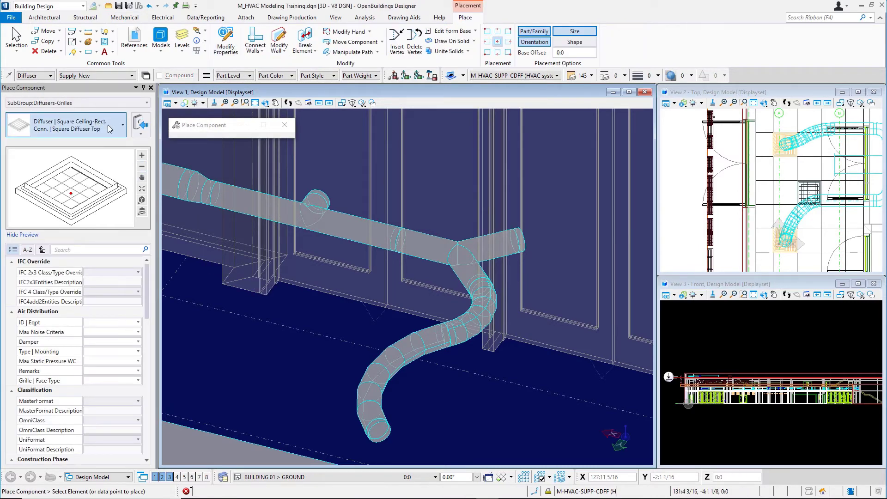
click(107, 125)
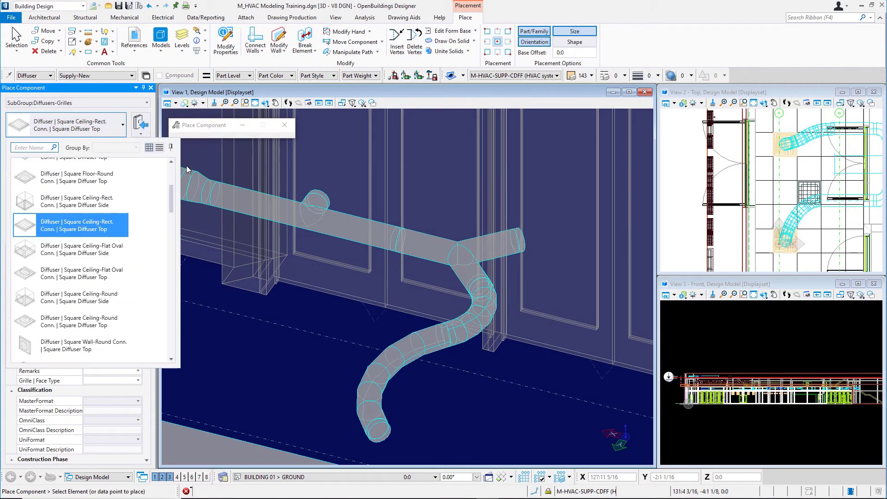
click(171, 171)
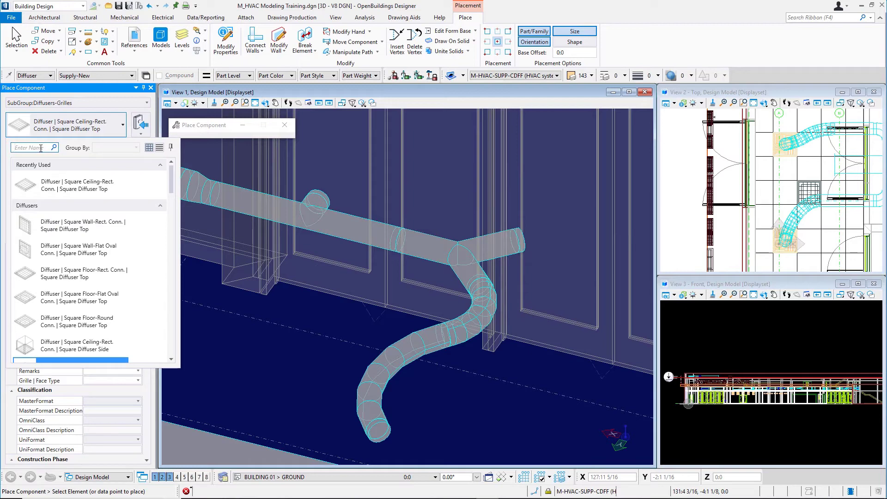
click(41, 148)
text(round)
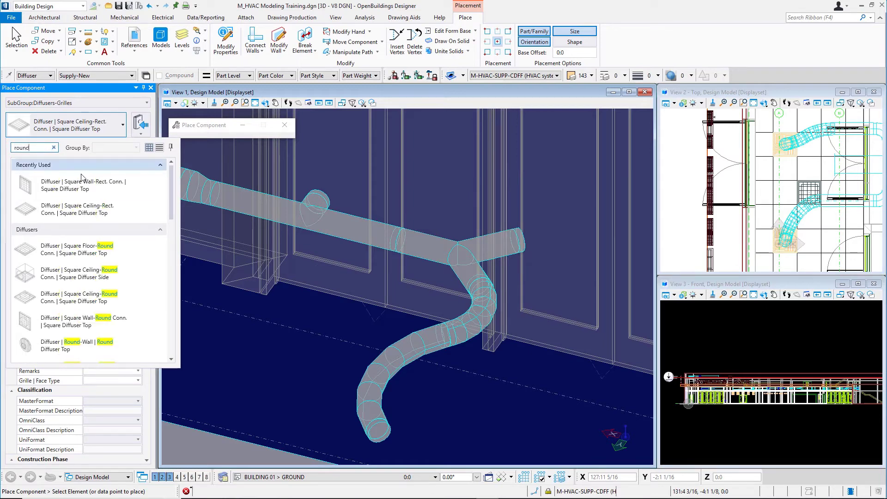
click(76, 304)
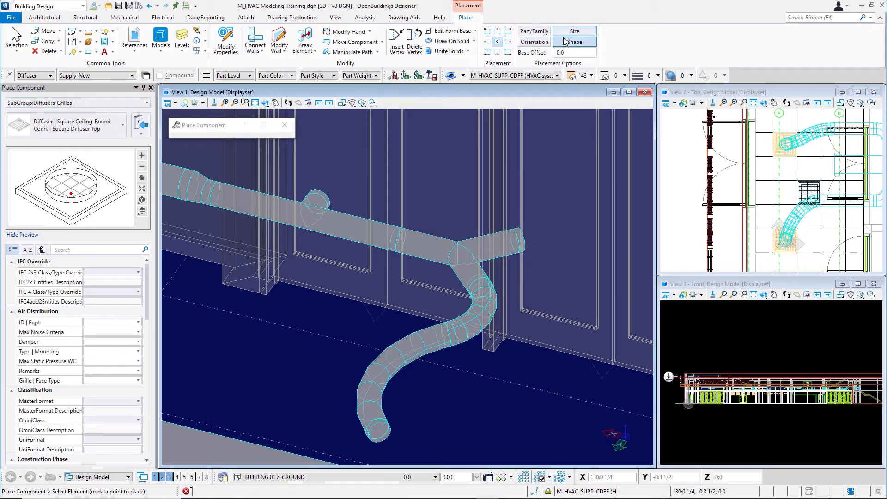
Configure the diffuser placement with Part/Family, Size and Orientation off, a base offset of 10 and ACS Plane Snap Lock on
click(561, 52)
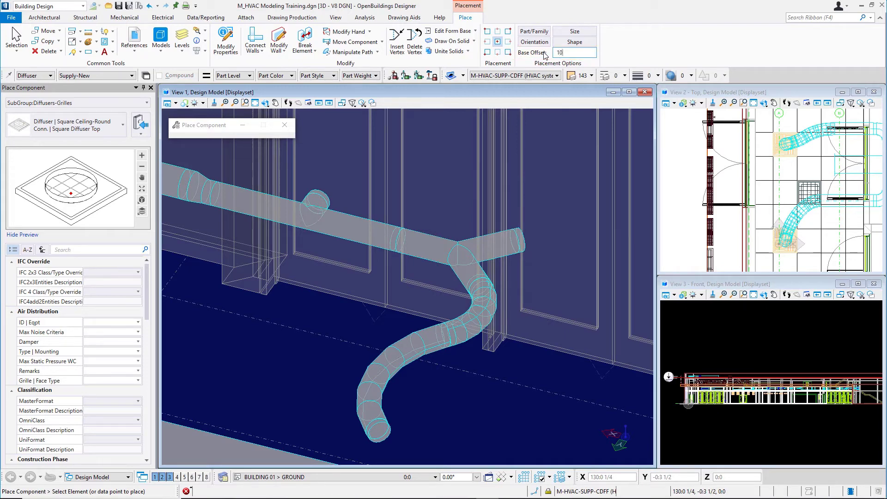
click(416, 76)
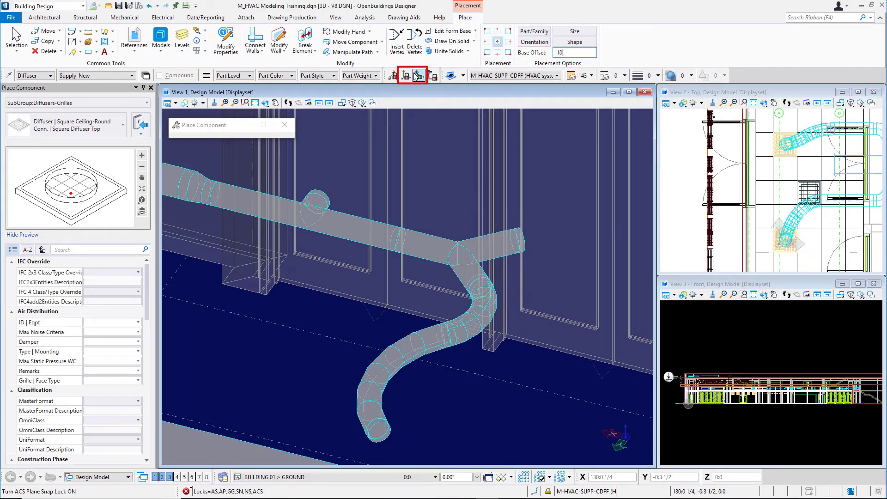
Turn on ACS Plane Snap Lock and open the AutoSize Options of the diffuser's parameters
click(416, 76)
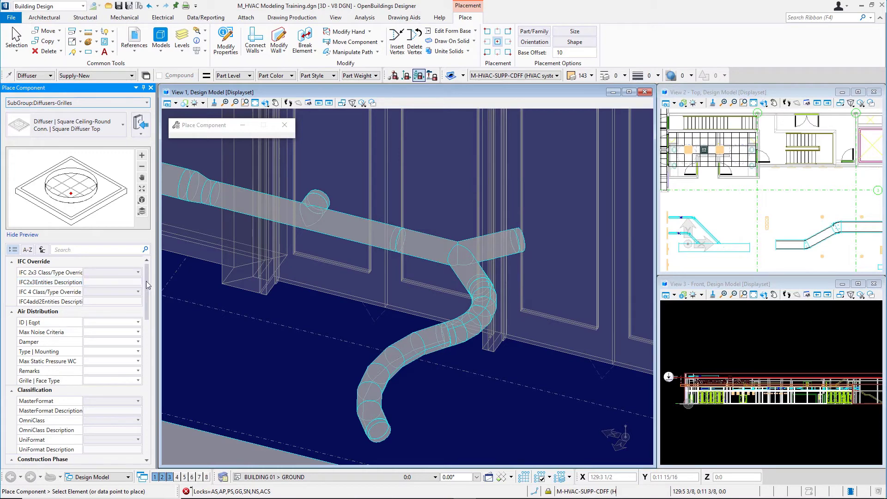
drag(146, 281, 138, 338)
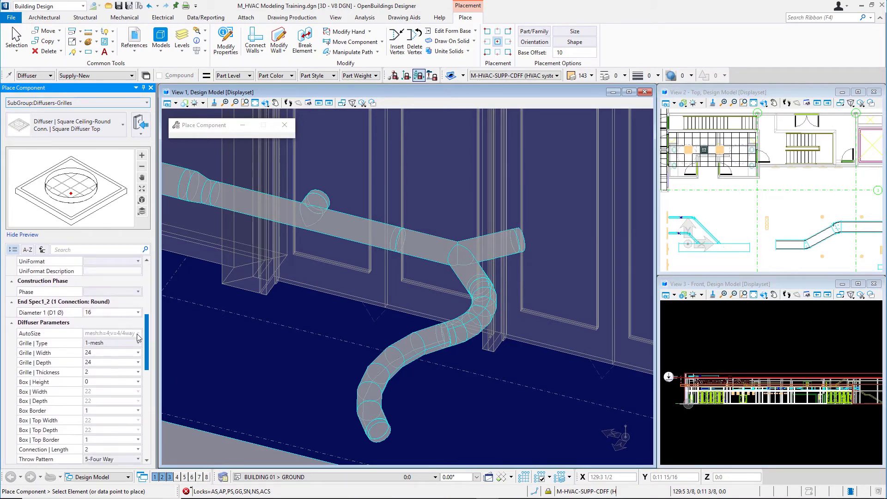
scroll(137, 339, down, 1)
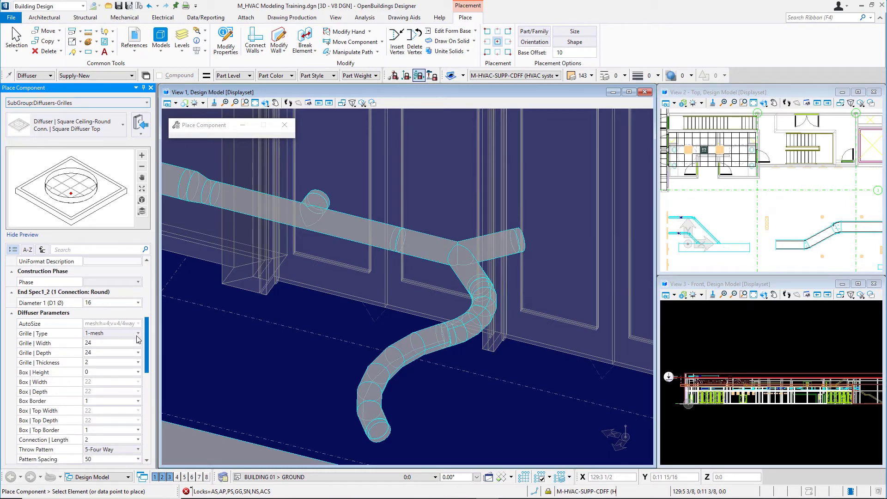
scroll(137, 339, down, 2)
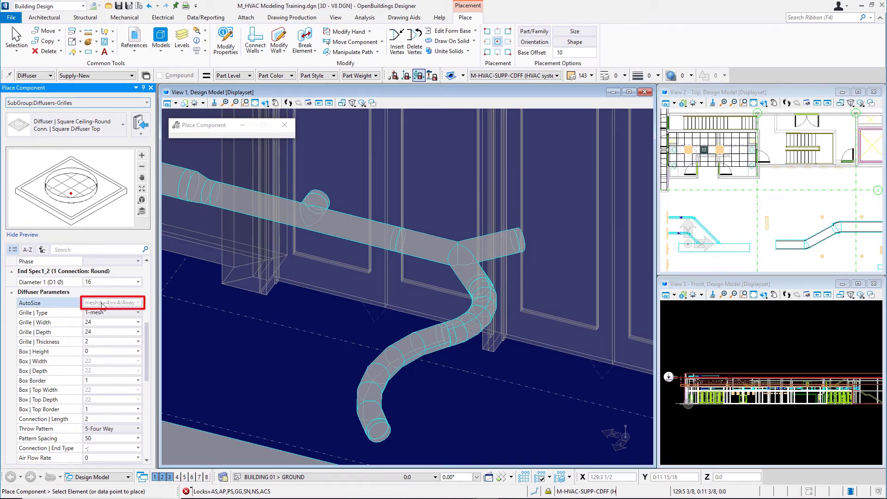
click(126, 307)
click(126, 305)
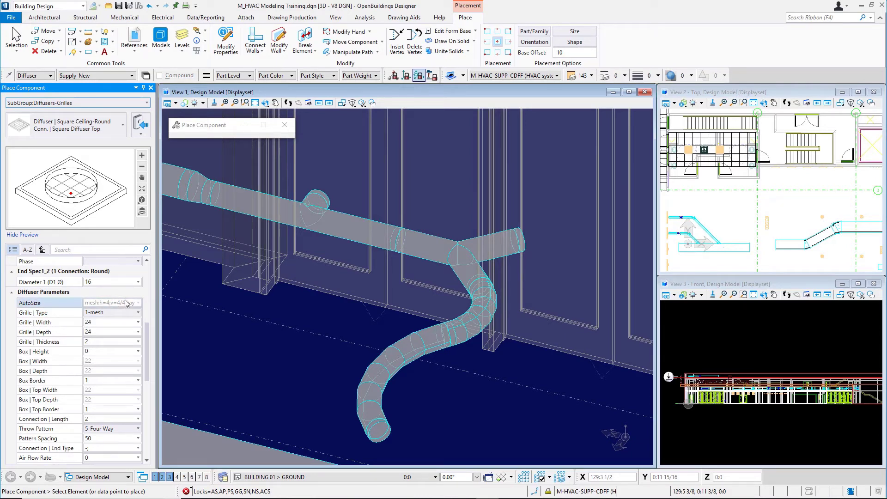
click(140, 307)
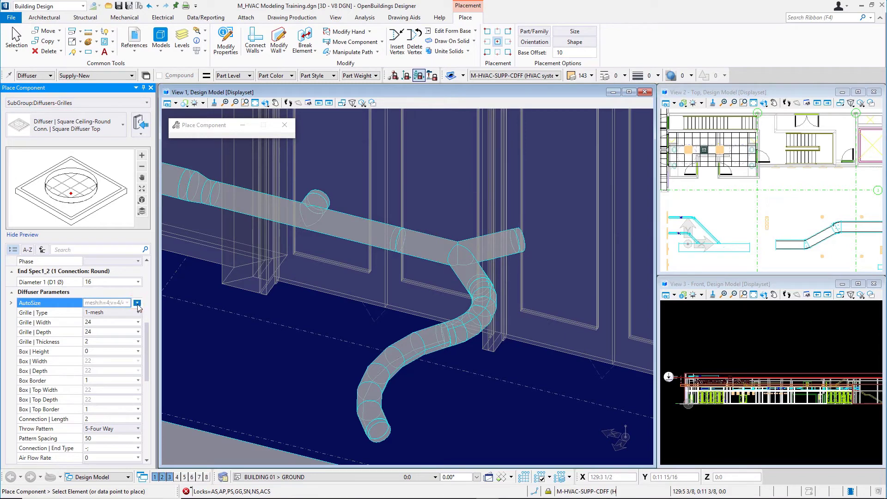
click(137, 303)
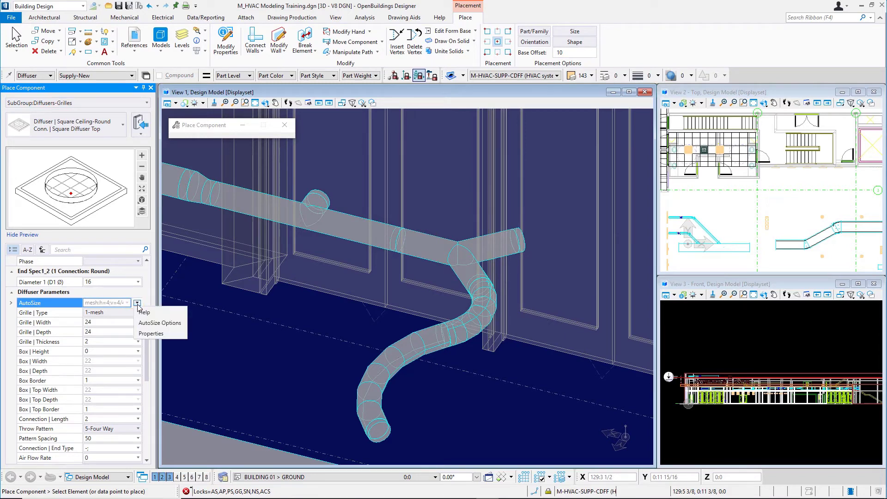
click(160, 323)
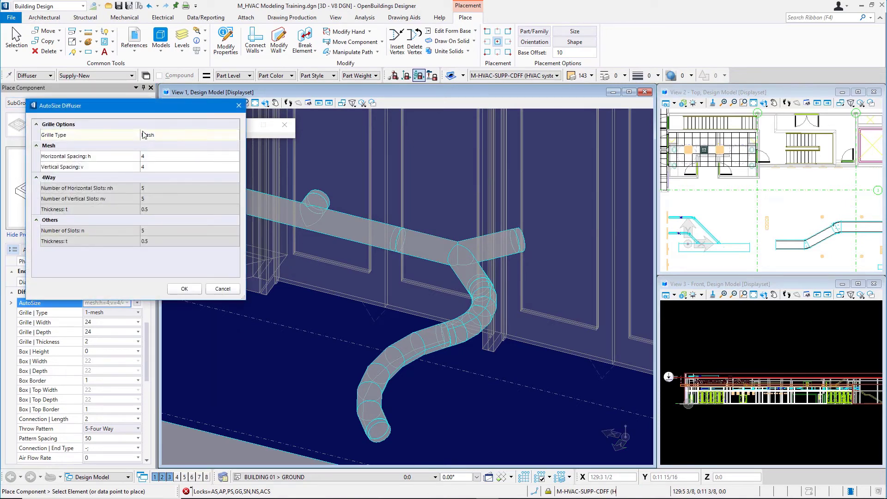
Set the Grille Type to 4Way in the AutoSize Diffuser options and open Number of Horizontal Slots for editing
drag(137, 111, 402, 162)
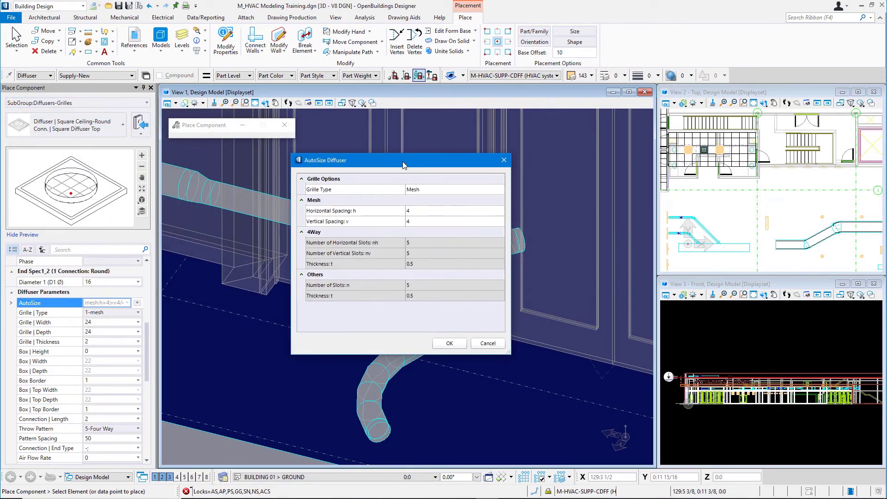
click(426, 193)
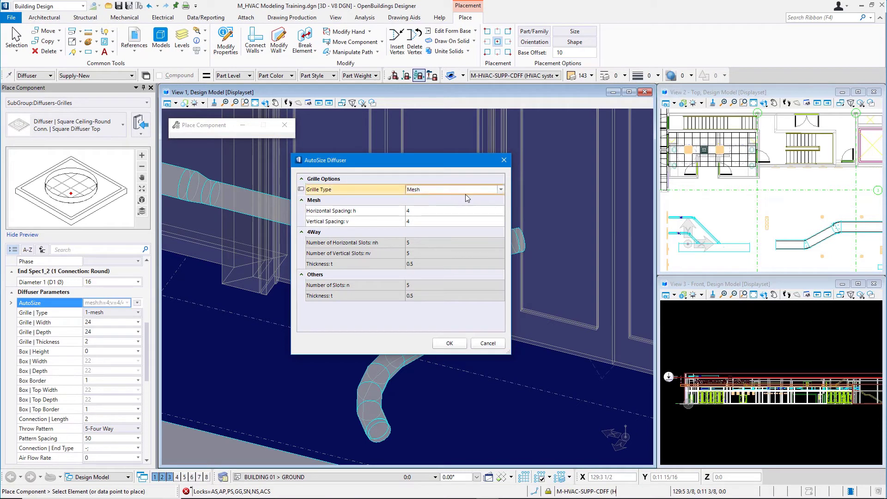
click(501, 190)
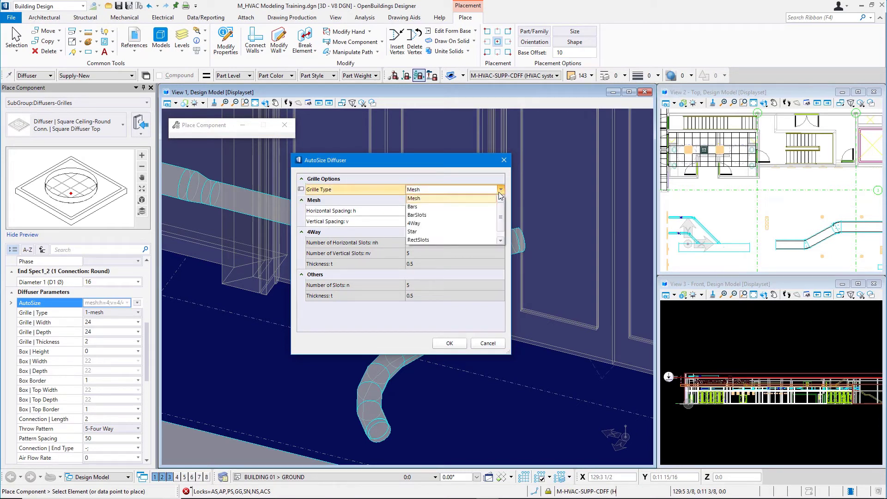
click(434, 227)
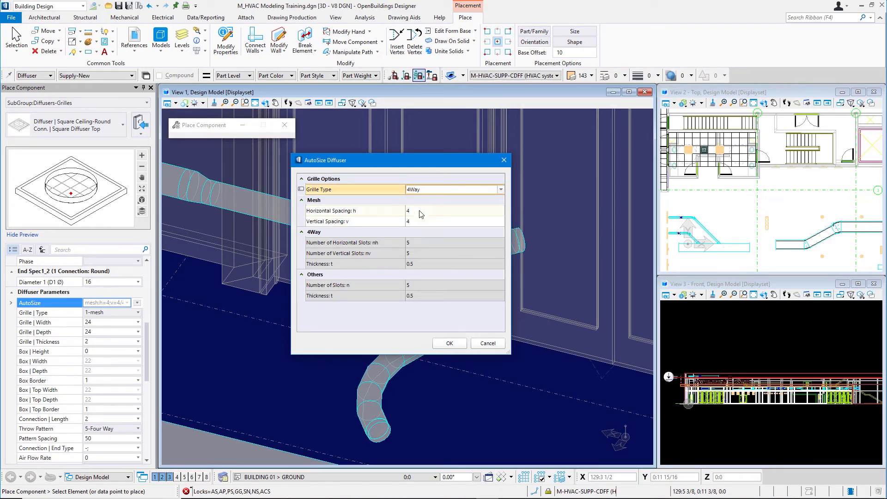
click(416, 244)
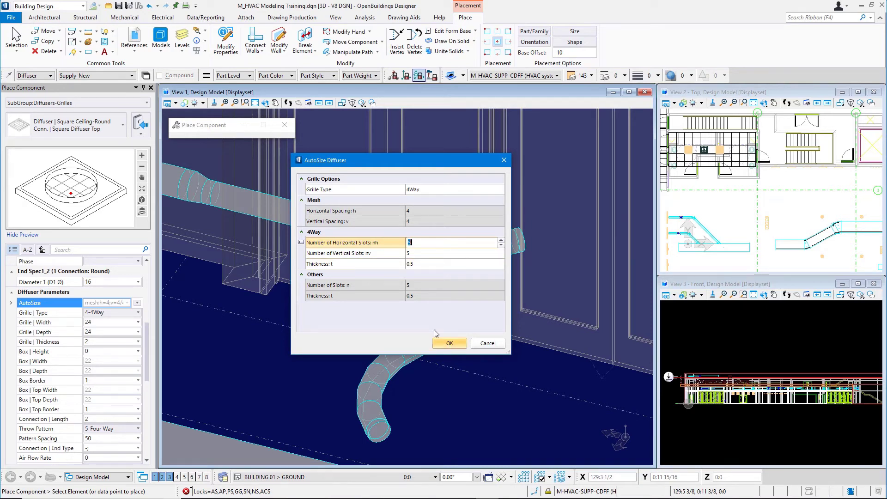
Switch the Grille Type back to Mesh and open its Horizontal Spacing for editing
click(447, 191)
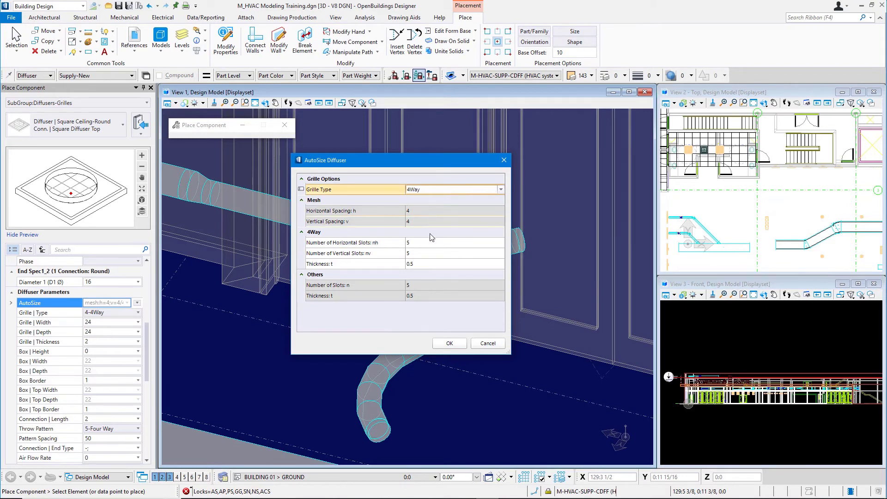
click(501, 190)
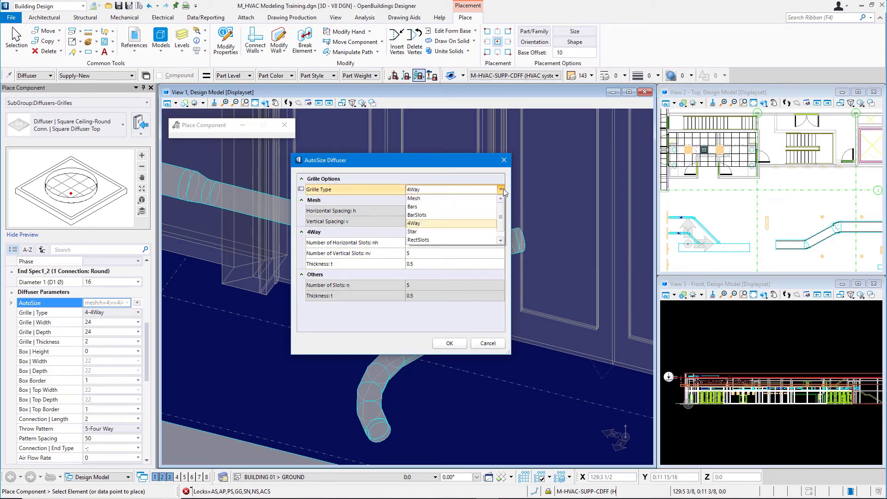
click(413, 198)
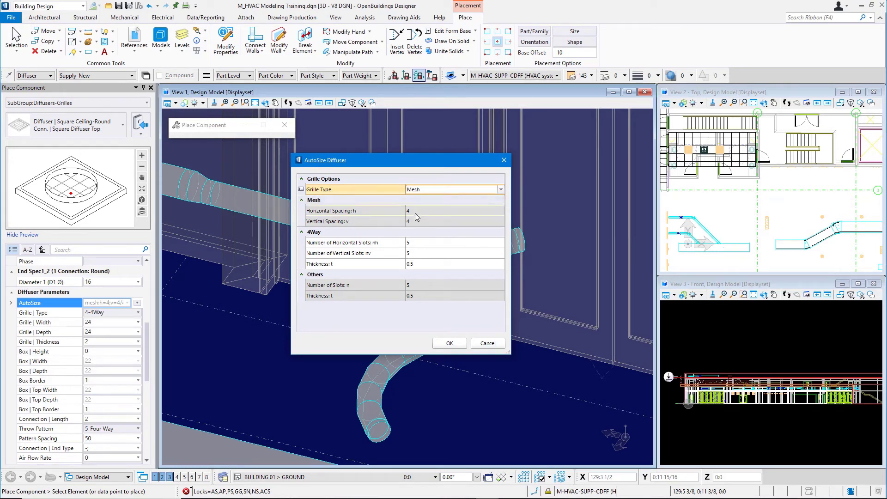
click(412, 211)
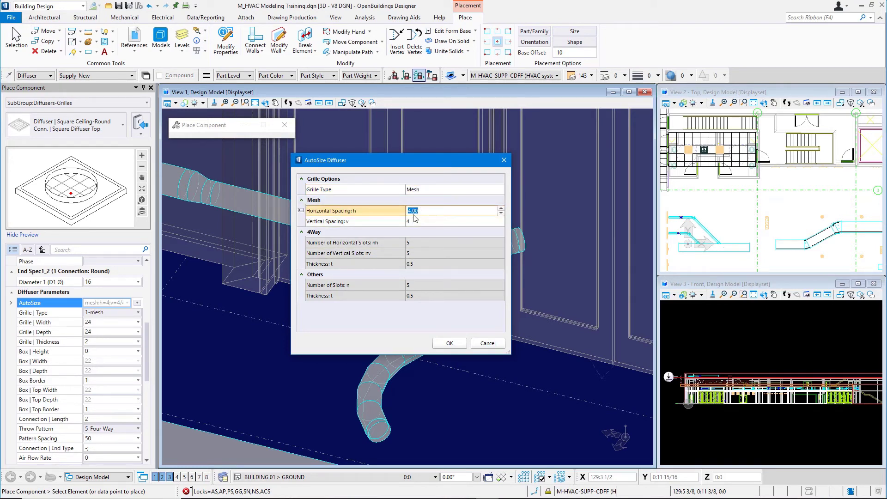
click(323, 190)
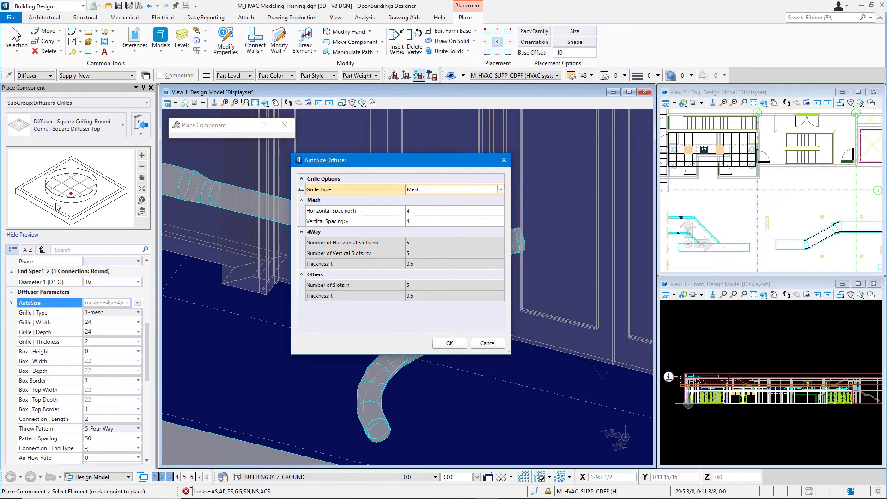
Choose the 4Way Grille Type for the diffuser and accept the AutoSize options
click(500, 189)
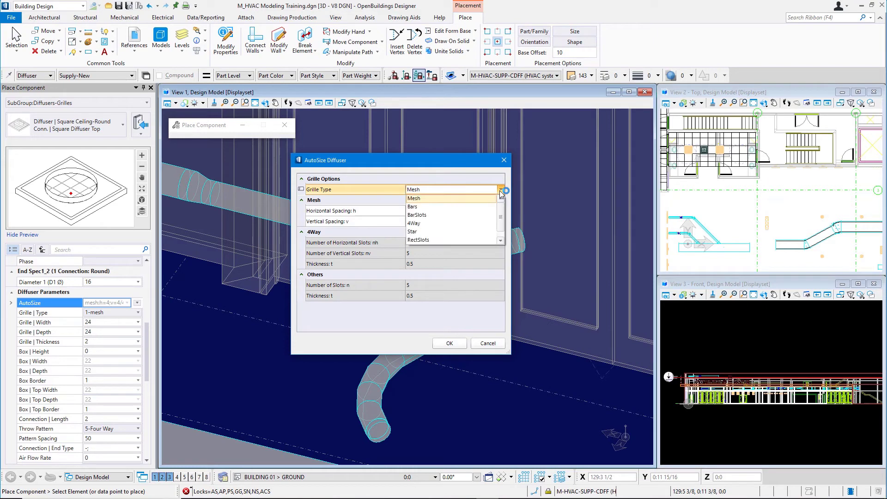
click(450, 226)
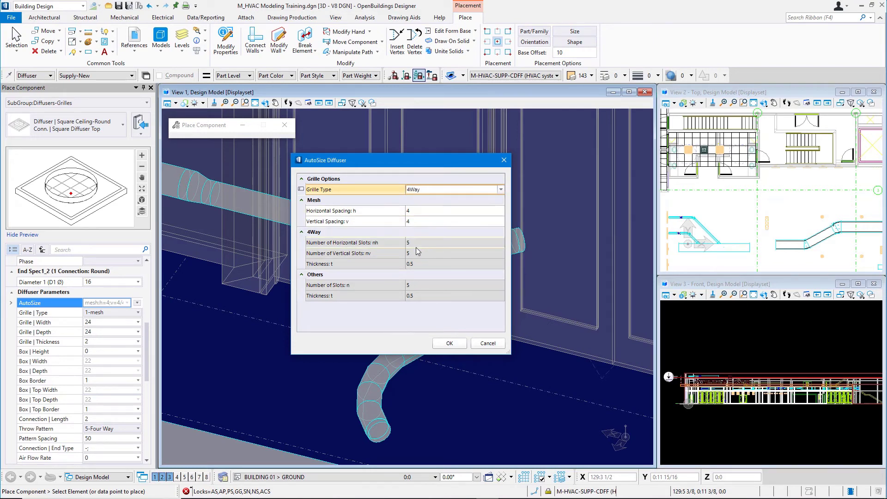
click(448, 345)
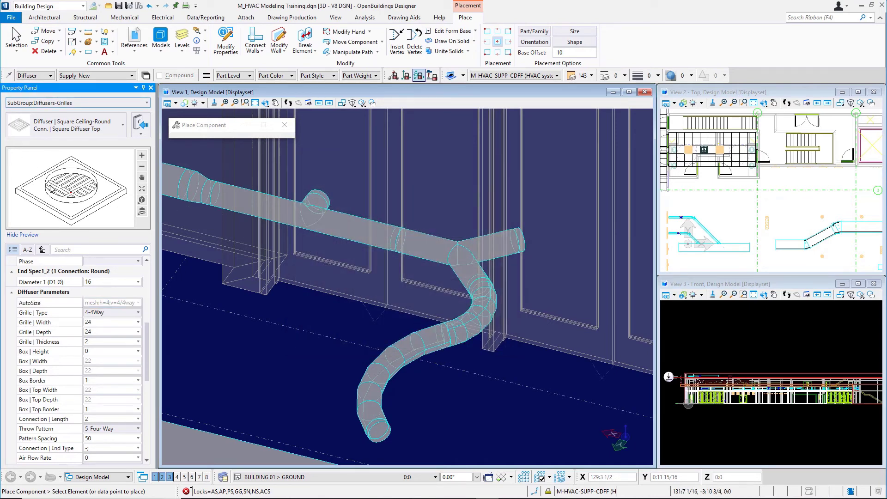
Place two of the square diffusers side by side in the Top view, just below the horizontal grid line, and end the placement
scroll(267, 365, up, 2)
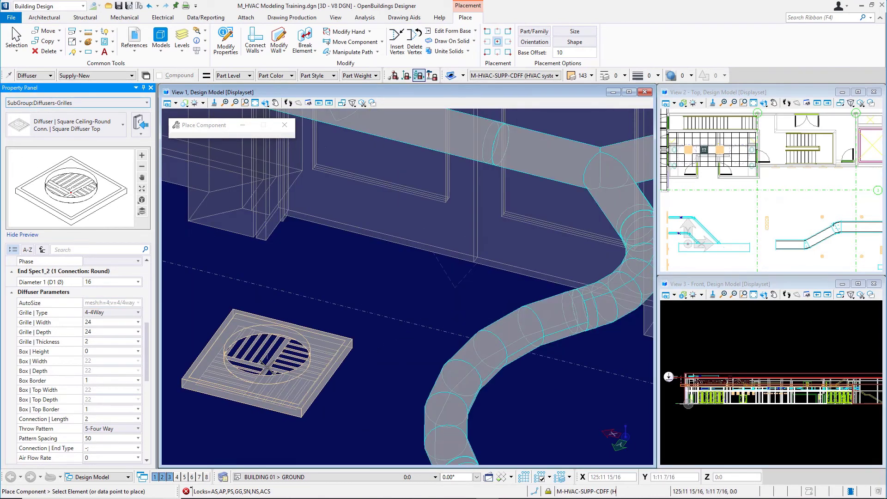
scroll(267, 365, up, 2)
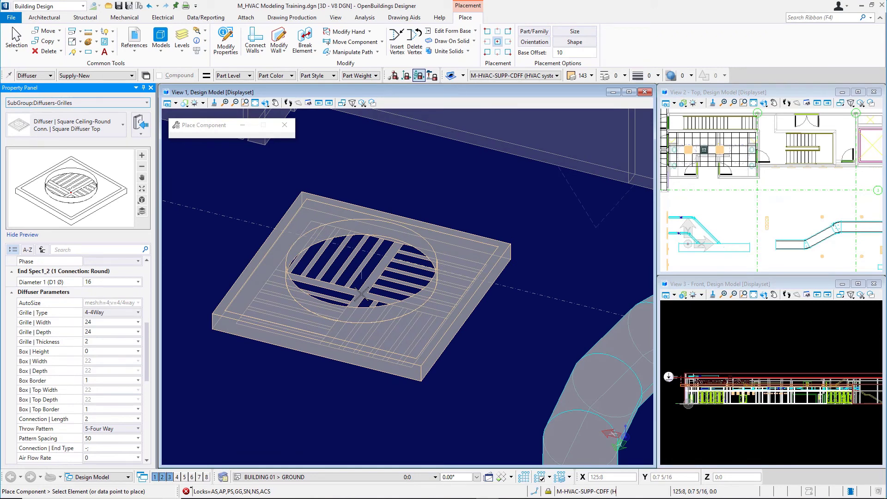
click(733, 209)
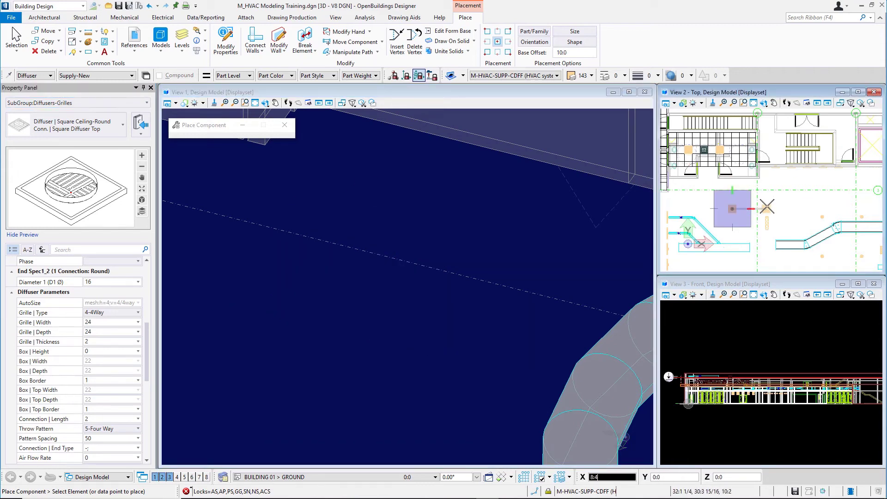
click(780, 209)
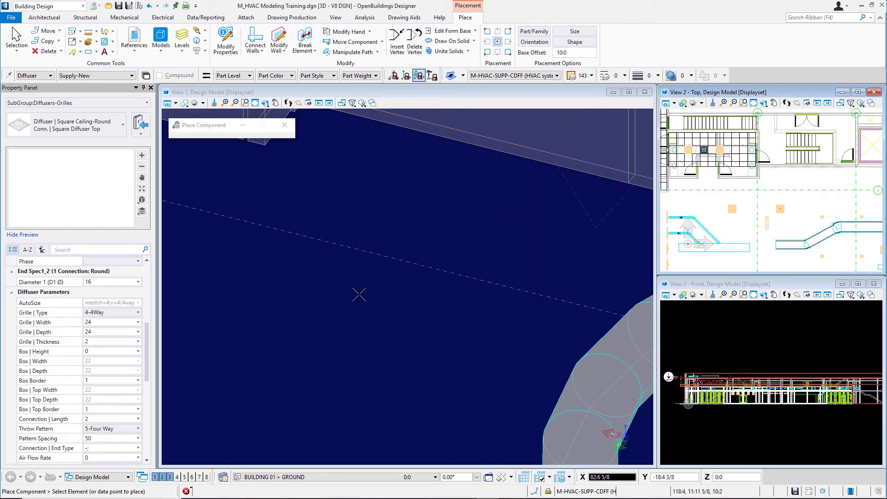
key(Escape)
scroll(373, 285, down, 5)
middle_drag(376, 298, 310, 273)
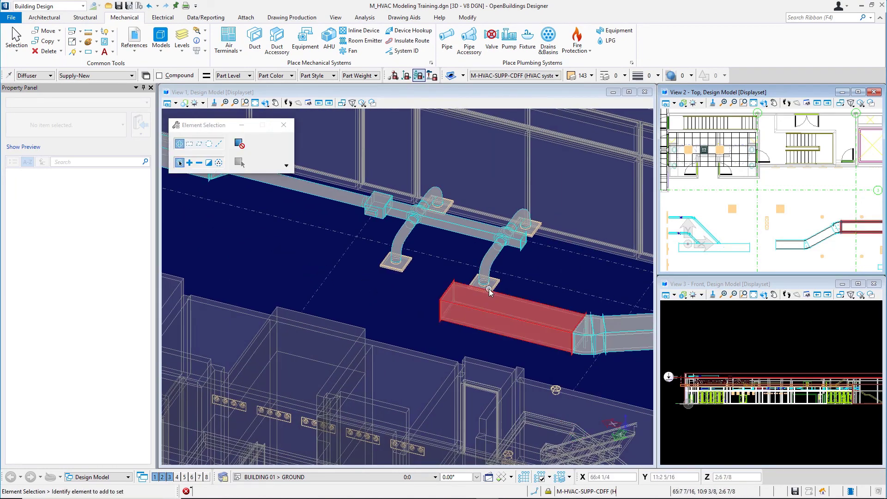
middle_drag(431, 274, 207, 194)
middle_drag(509, 350, 380, 300)
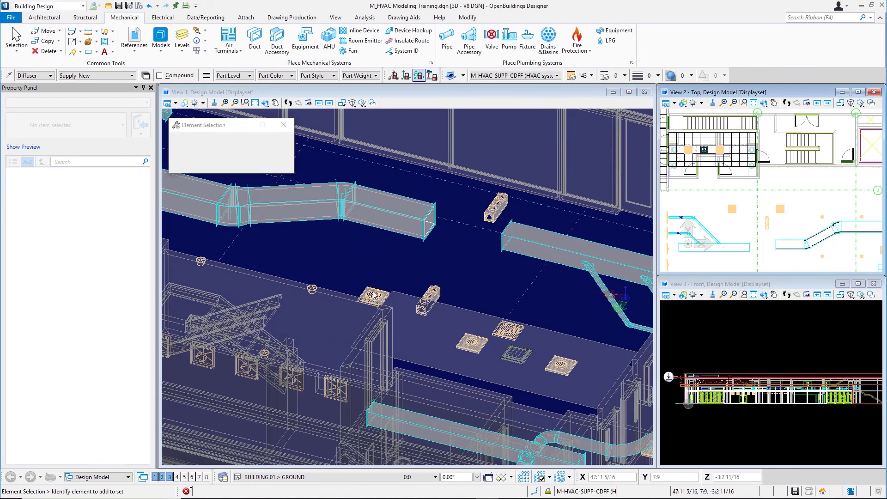
scroll(379, 300, up, 5)
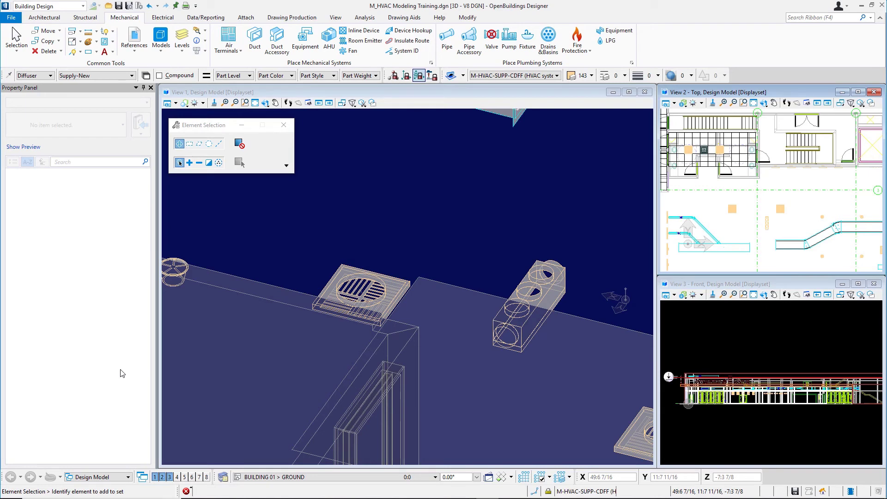
Start placing an air terminal again and open the Help page for the diffuser's AutoSize property
click(235, 49)
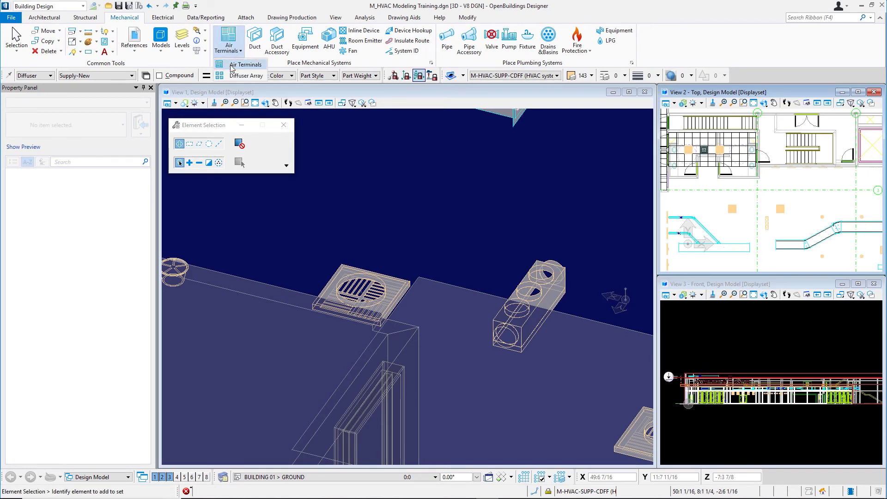
click(233, 67)
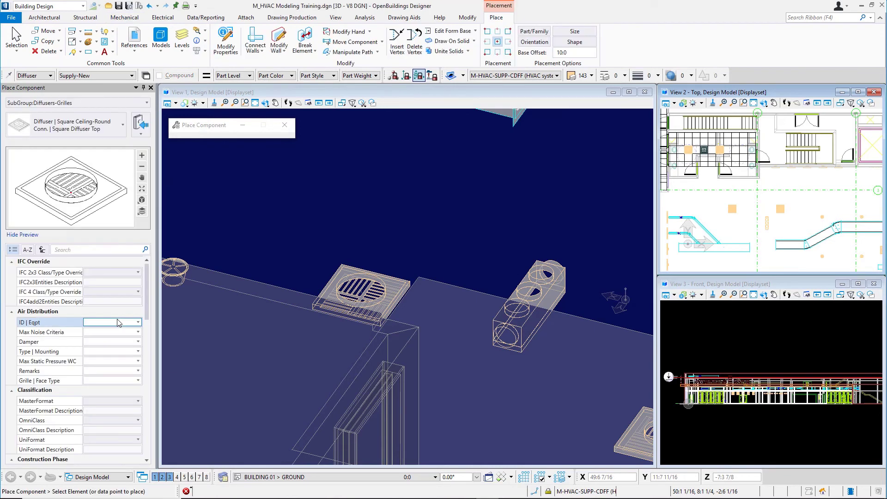
scroll(125, 403, down, 3)
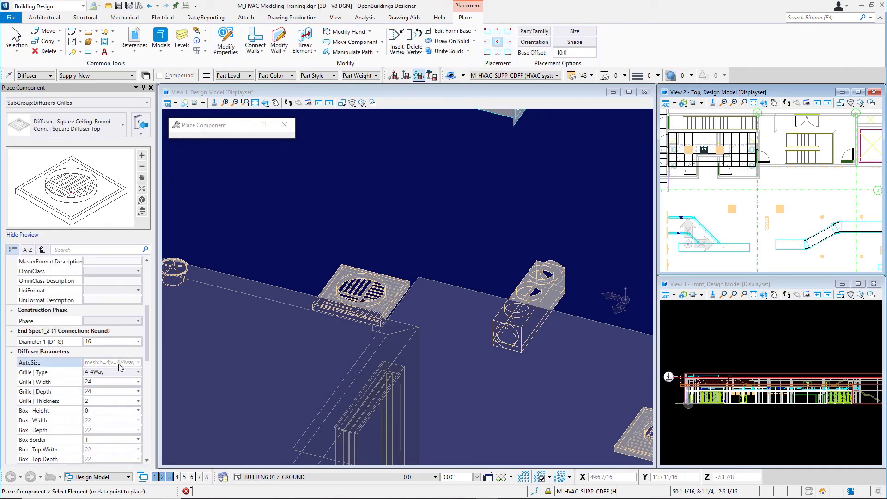
click(136, 364)
click(136, 363)
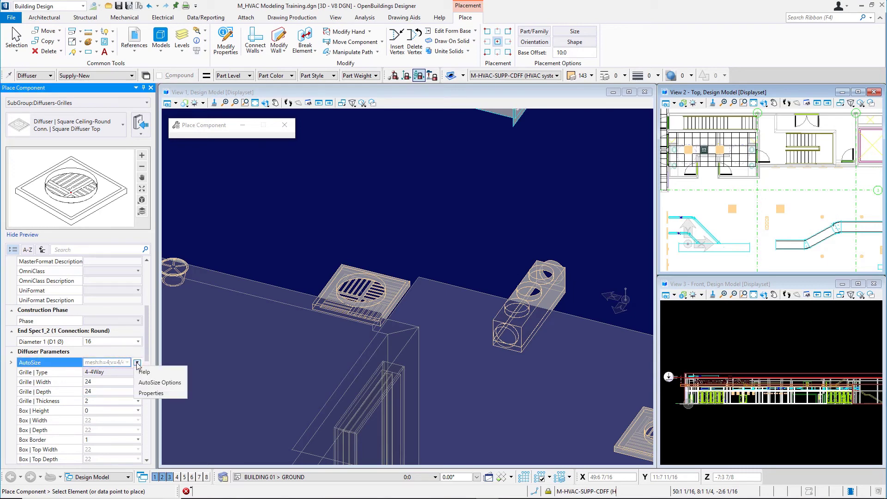
click(146, 371)
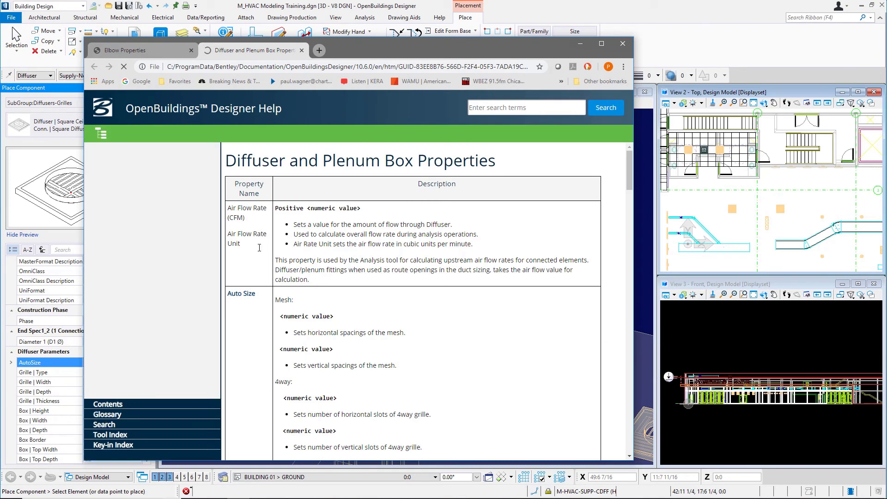
Read the Auto Size entry in the Diffuser and Plenum Box Properties help and the training guide's table of options per component
scroll(277, 290, down, 2)
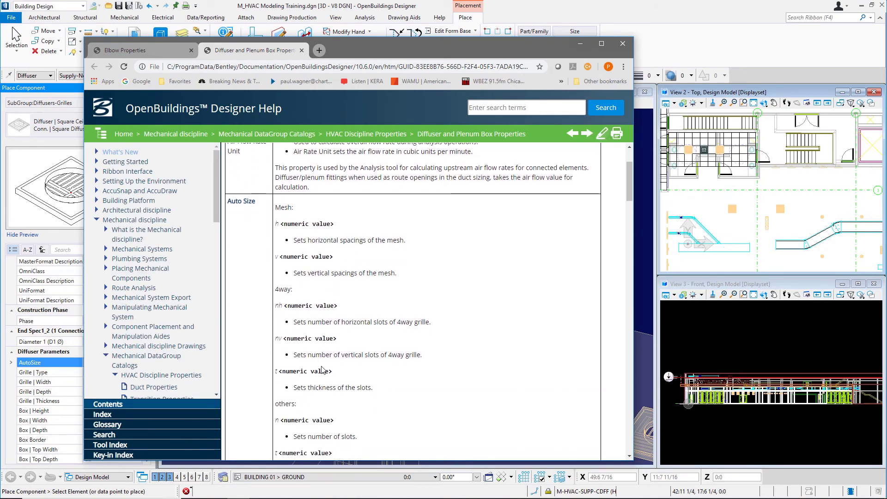
scroll(326, 375, down, 3)
scroll(327, 375, down, 1)
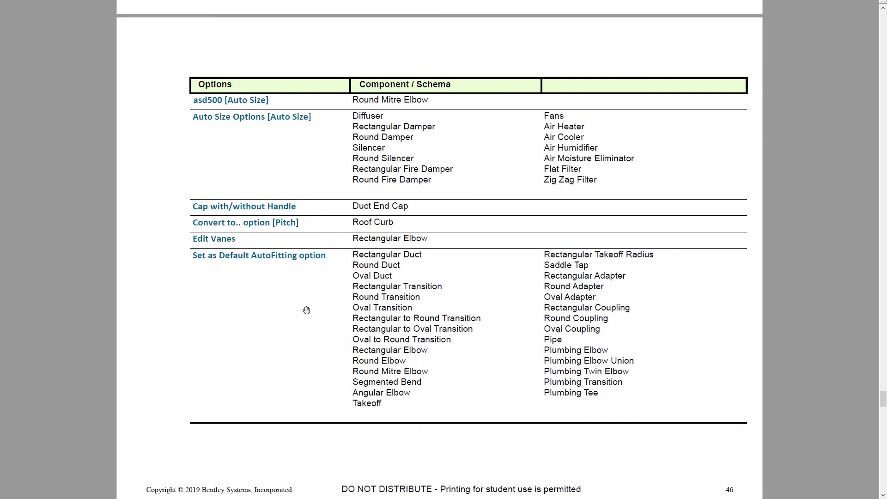
scroll(306, 310, down, 1)
scroll(305, 309, down, 12)
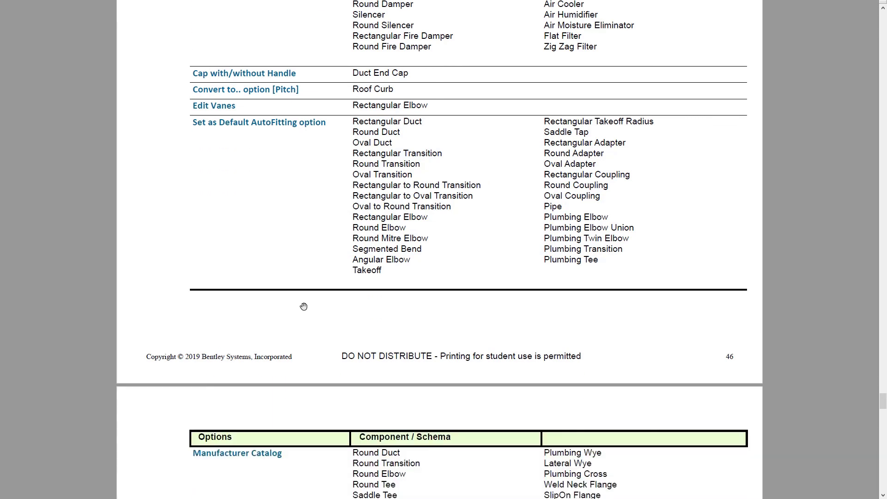
scroll(304, 330, down, 10)
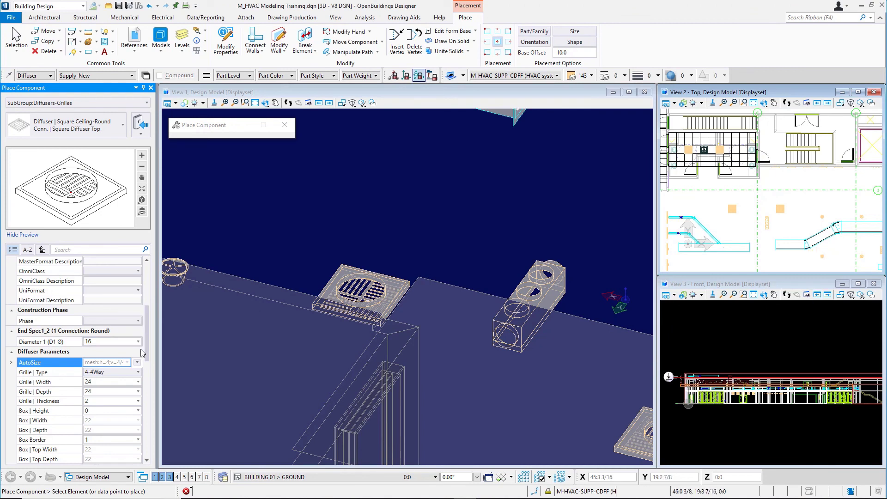
Show the options available for the diffuser's Grille | Type property
click(140, 375)
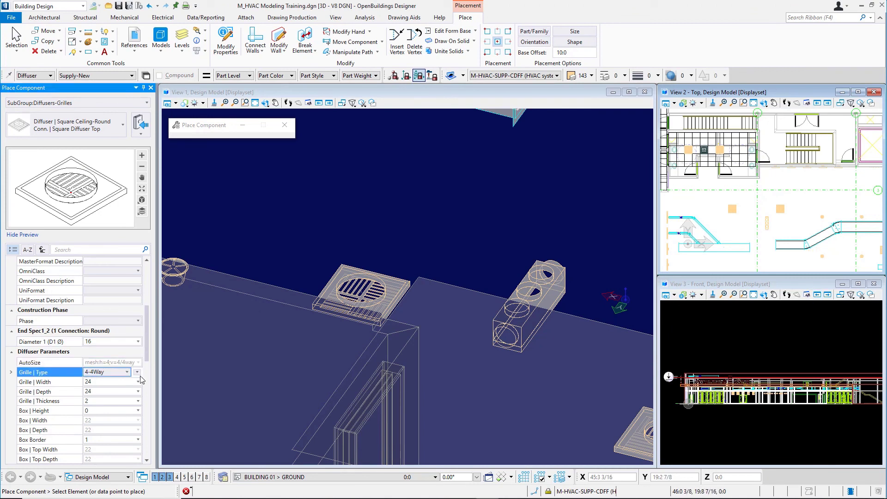
click(137, 372)
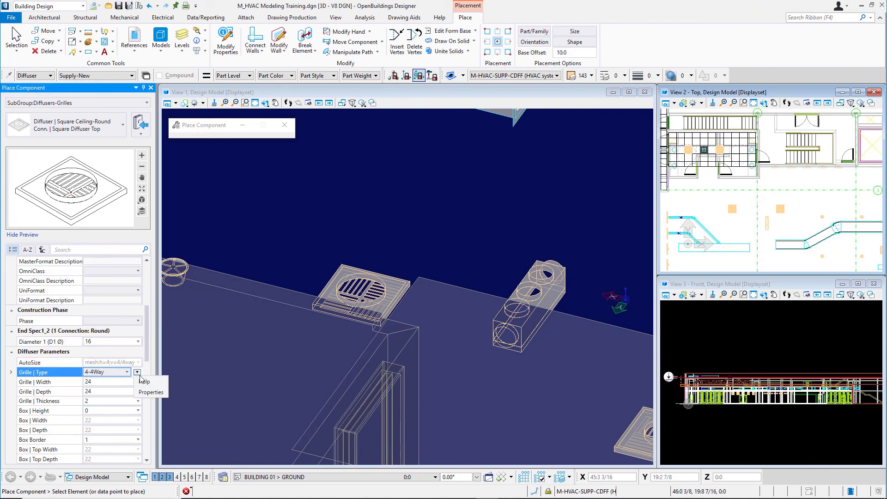